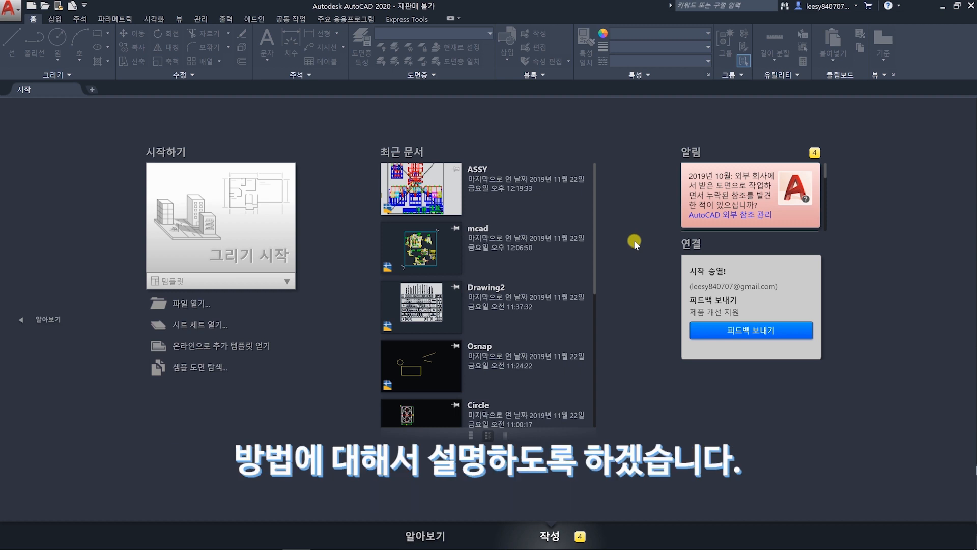
# - Open the recent ASSY drawing, ignoring its missing SHX files and continuing
pyautogui.click(509, 178)
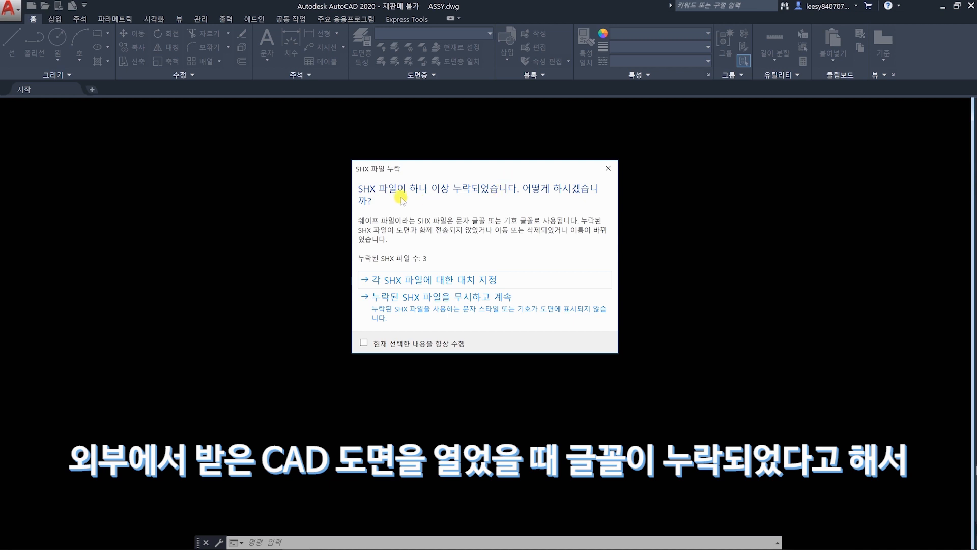
pyautogui.click(497, 304)
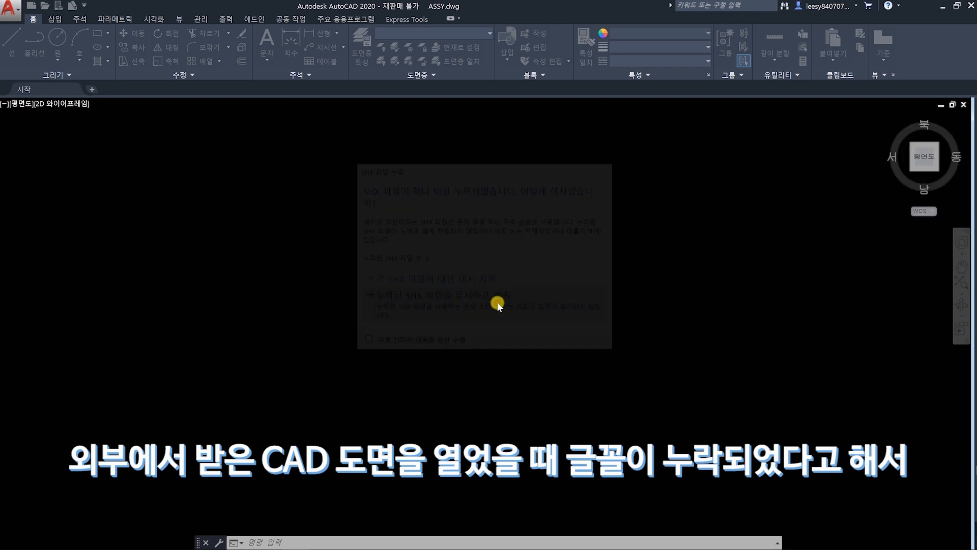
pyautogui.scroll(-10, 580, 267)
pyautogui.moveTo(709, 270); pyautogui.dragTo(534, 309, button='middle')
pyautogui.moveTo(553, 401); pyautogui.dragTo(542, 388, button='middle')
# - Examine which SHX fonts and big fonts the drawing's text styles use, from 휴먼옛체 up to CADSG, and leave the styles unchanged
pyautogui.write('ST')
pyautogui.press('Return')
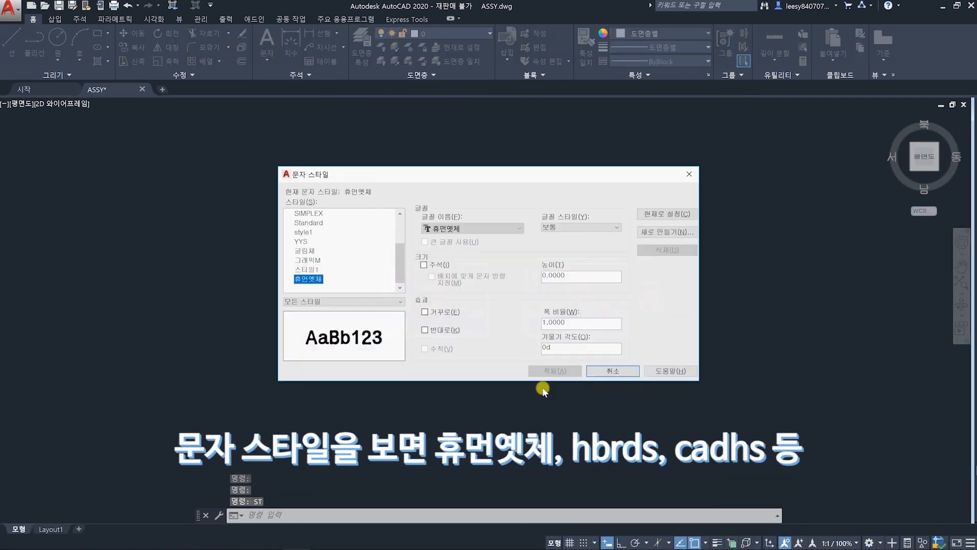
pyautogui.click(307, 268)
pyautogui.click(306, 260)
pyautogui.click(305, 251)
pyautogui.click(304, 242)
pyautogui.click(304, 232)
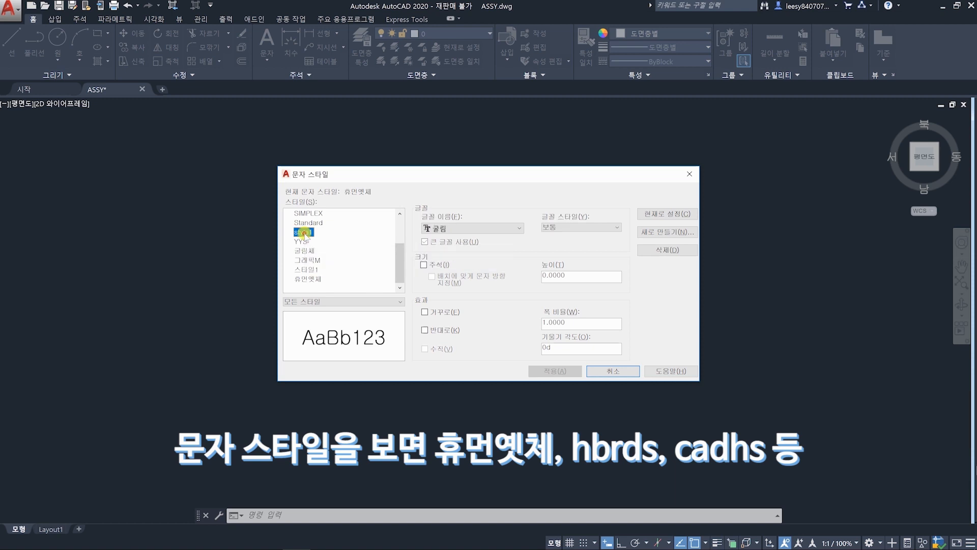
pyautogui.click(304, 222)
pyautogui.click(305, 212)
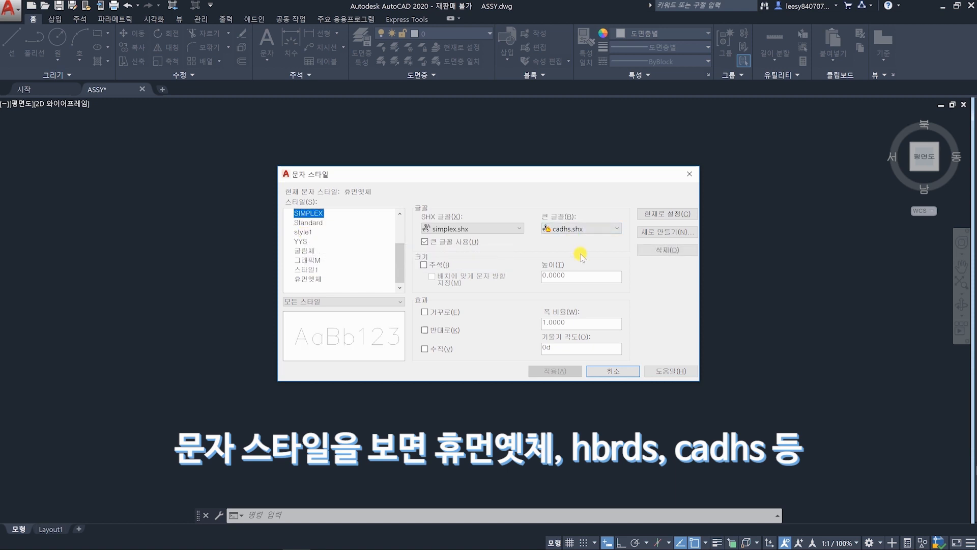
pyautogui.press('Up')
pyautogui.press('Up')
pyautogui.press('Up')
pyautogui.press('Up')
pyautogui.press('Up')
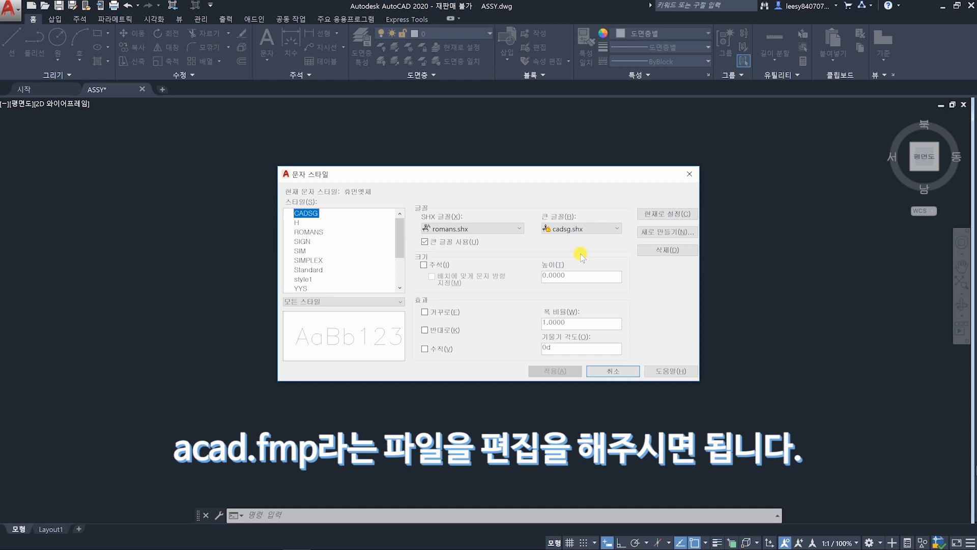
pyautogui.press('Escape')
pyautogui.press('Escape')
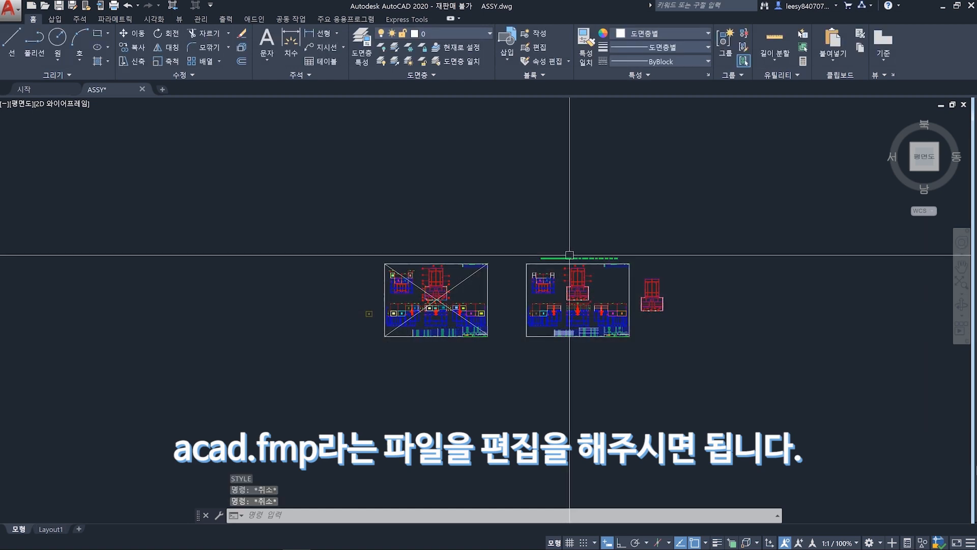
# - Copy the path of the AutoCAD 2020 roaming support folder from the support file search paths in Options
pyautogui.rightClick(418, 513)
pyautogui.click(458, 503)
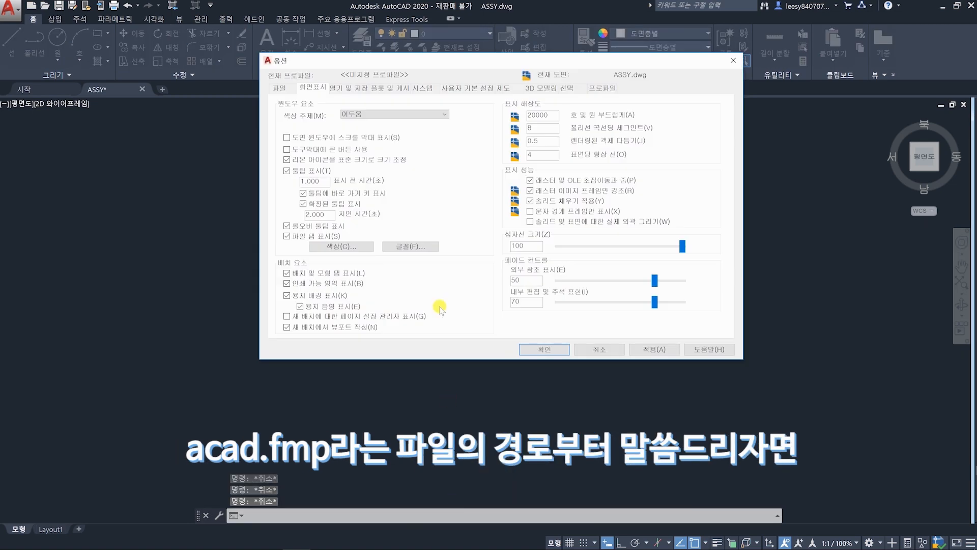
pyautogui.click(285, 88)
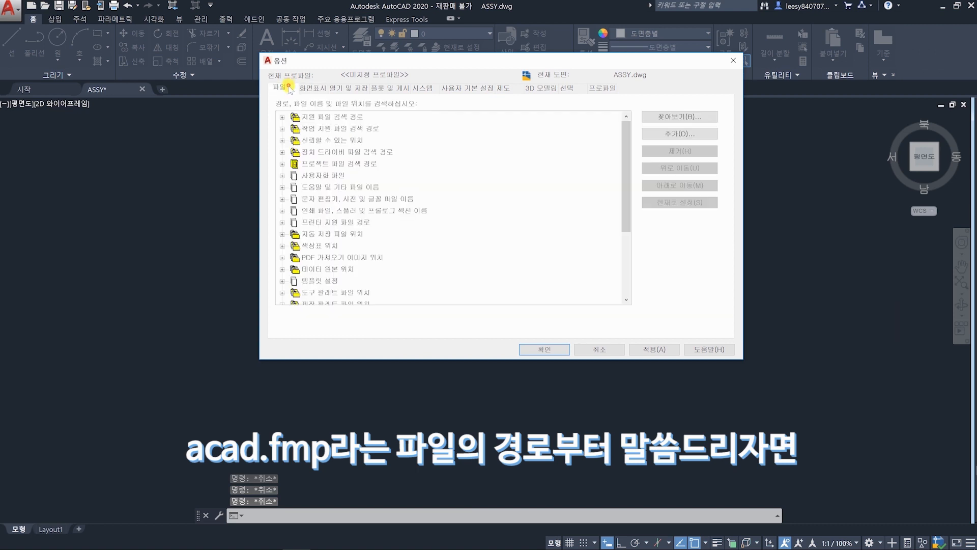
pyautogui.click(283, 128)
pyautogui.click(282, 117)
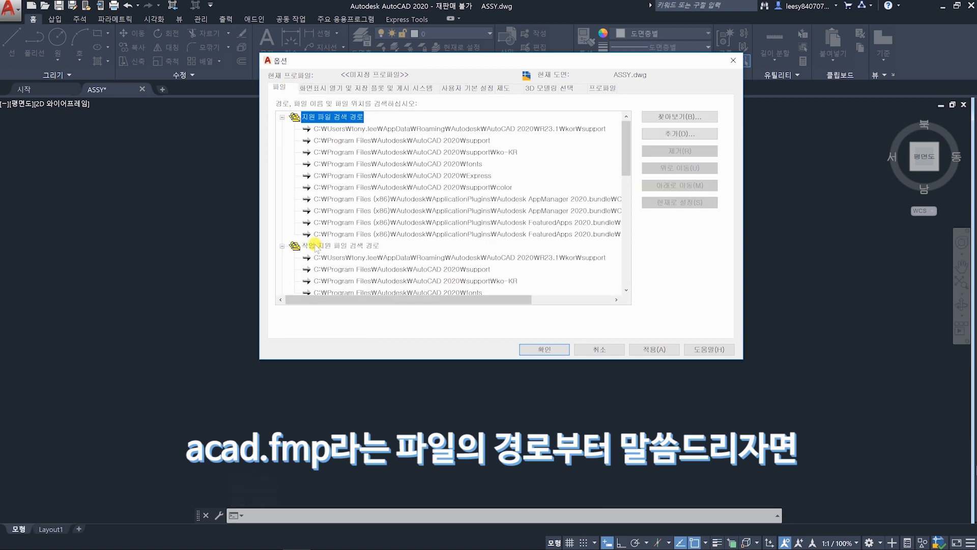
pyautogui.click(283, 244)
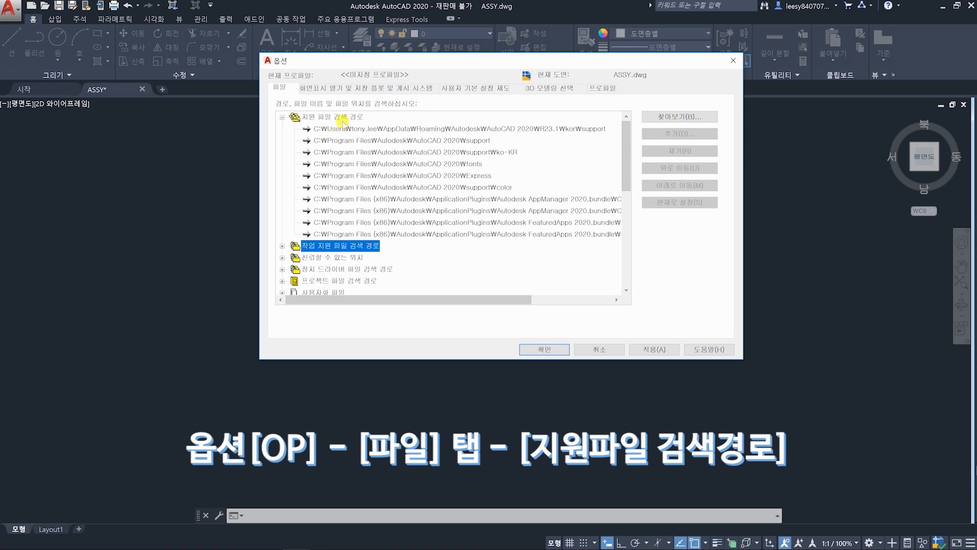
pyautogui.click(418, 129)
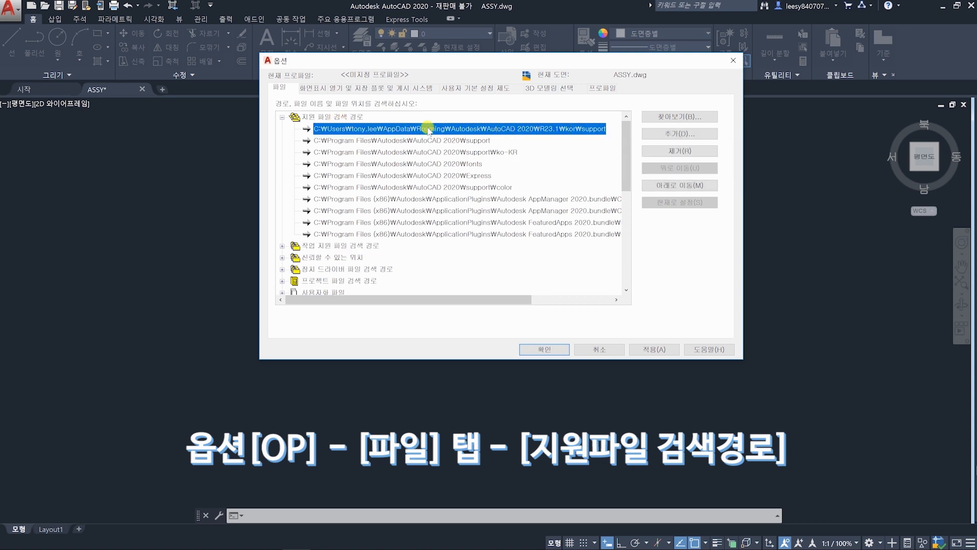
pyautogui.click(507, 129)
pyautogui.hotkey('ctrl', 'c')
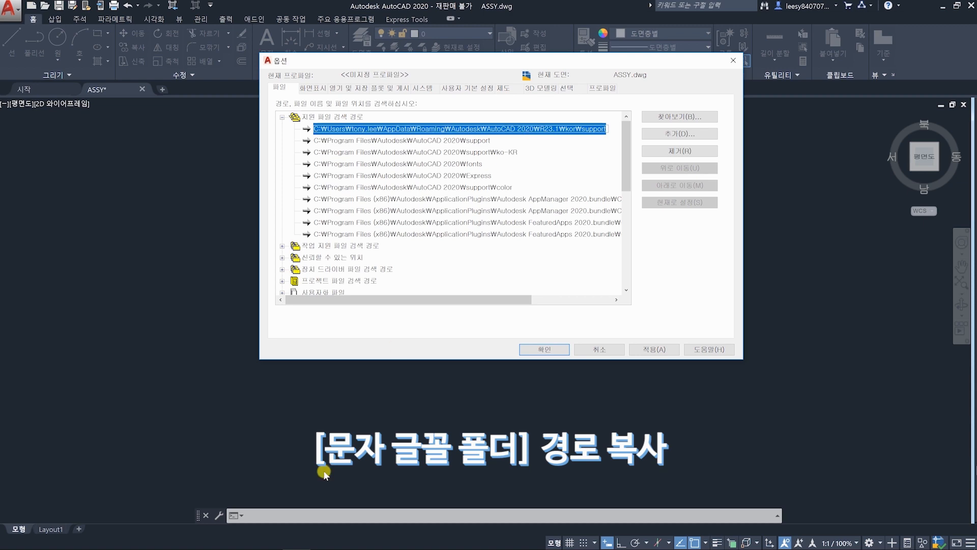
# - Go to the copied support folder path in a new File Explorer window
pyautogui.press('super+e')
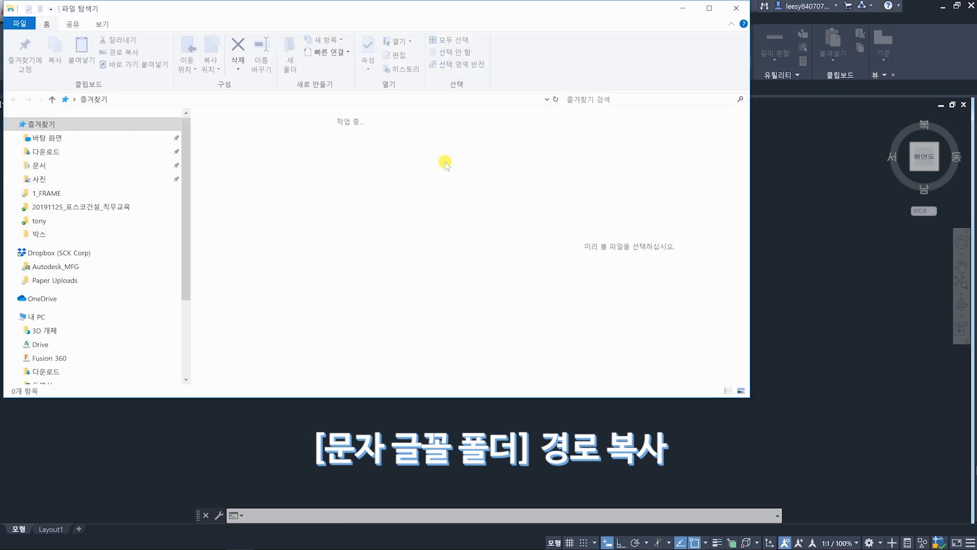
pyautogui.click(358, 100)
pyautogui.hotkey('ctrl', 'v')
pyautogui.press('Return')
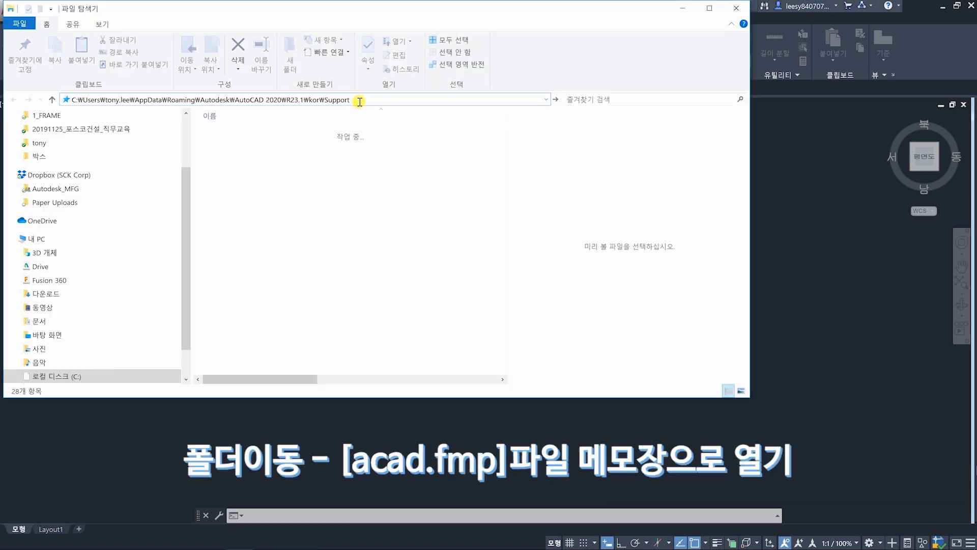
pyautogui.moveTo(401, 14); pyautogui.dragTo(544, 56)
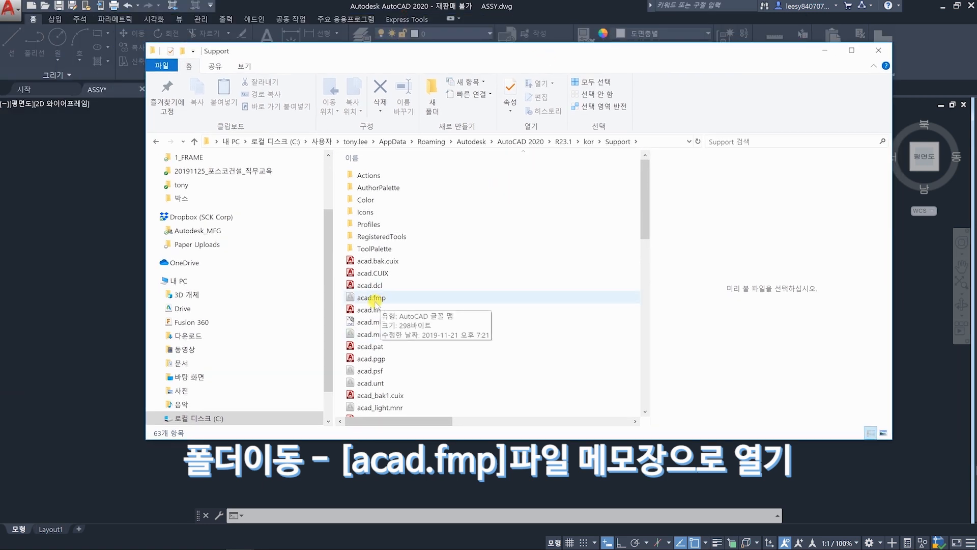
# - Open the font mapping file acad.fmp in Notepad and show the end of its list
pyautogui.click(387, 301)
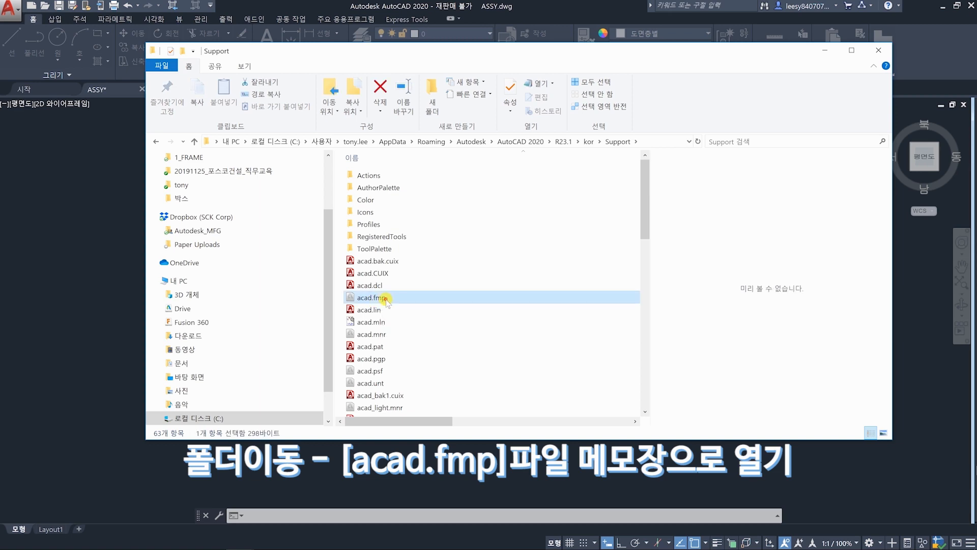
pyautogui.doubleClick(387, 301)
pyautogui.moveTo(660, 71); pyautogui.dragTo(499, 21)
pyautogui.scroll(-2, 619, 306)
# - Add the font mapping line 울릉도;whgtxt.shx at the end of acad.fmp
pyautogui.click(453, 442)
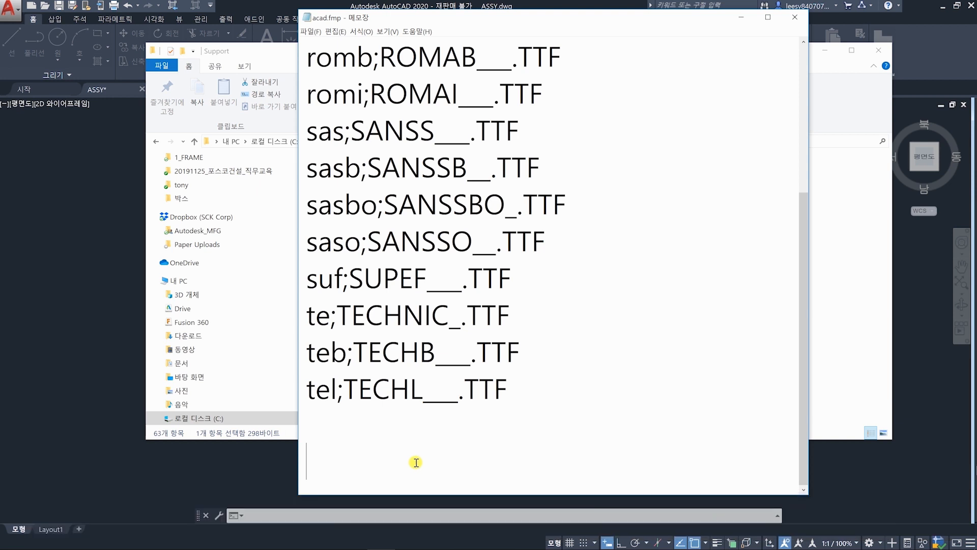
pyautogui.write('우릉도')
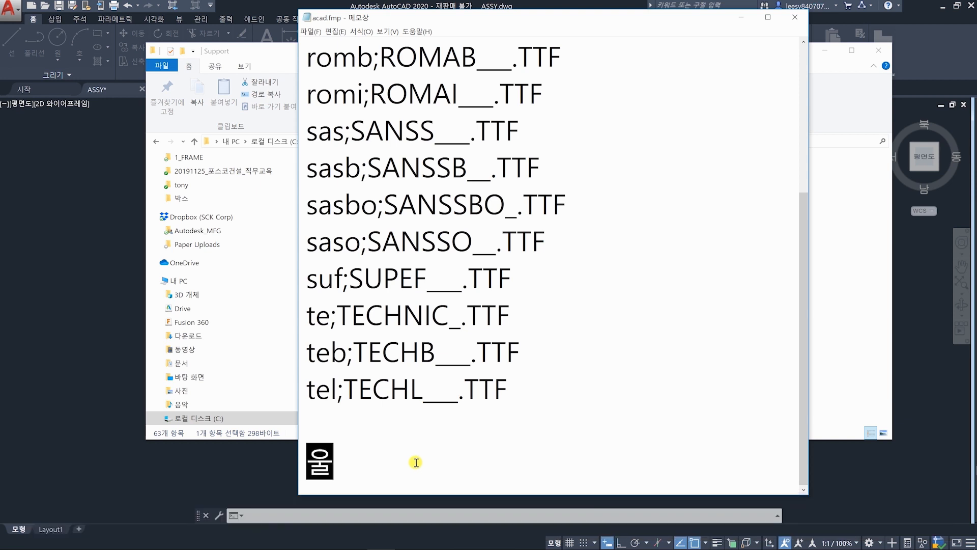
pyautogui.write(';')
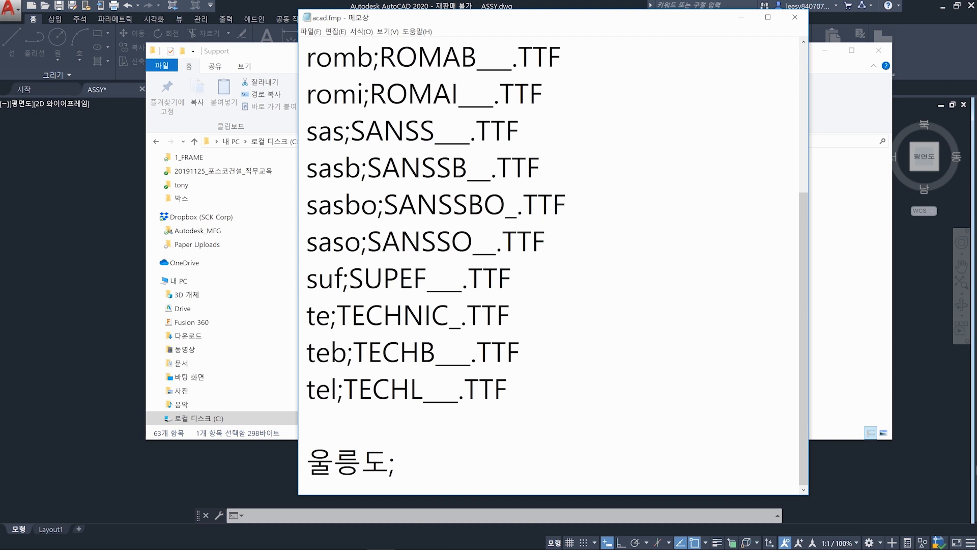
pyautogui.write('whgtxt.shx')
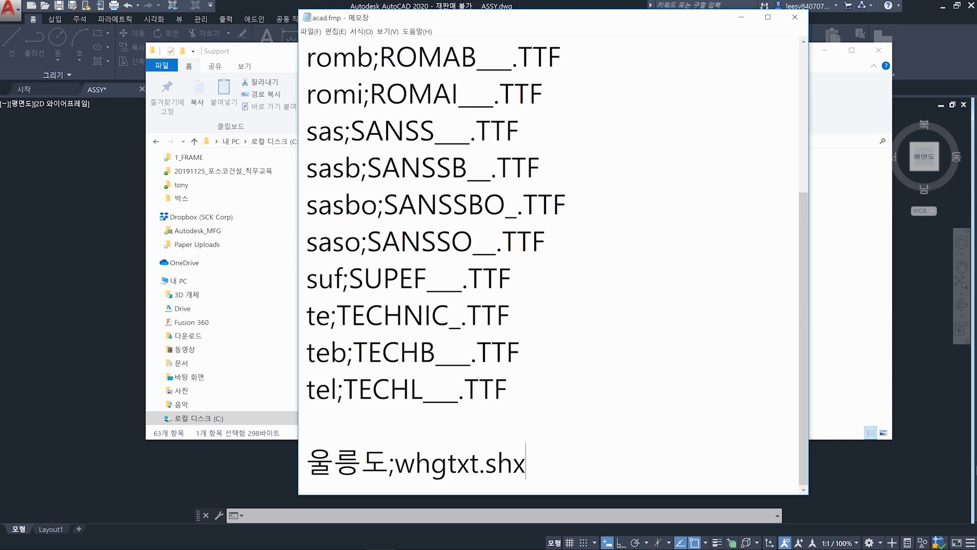
# - Launch Reference Manager (참조 관리자) from the AutoCAD 2020 program folder
pyautogui.press('super')
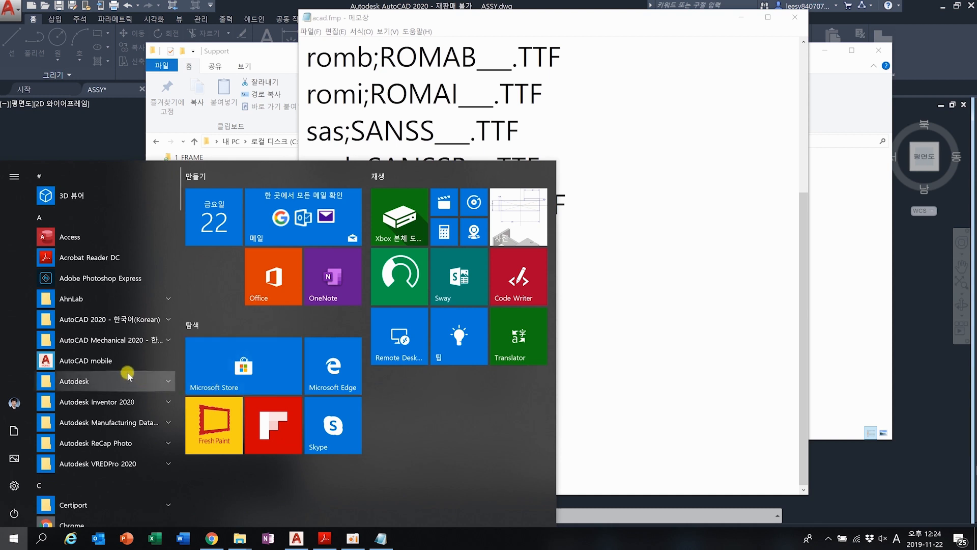
pyautogui.click(114, 320)
pyautogui.scroll(-2, 107, 356)
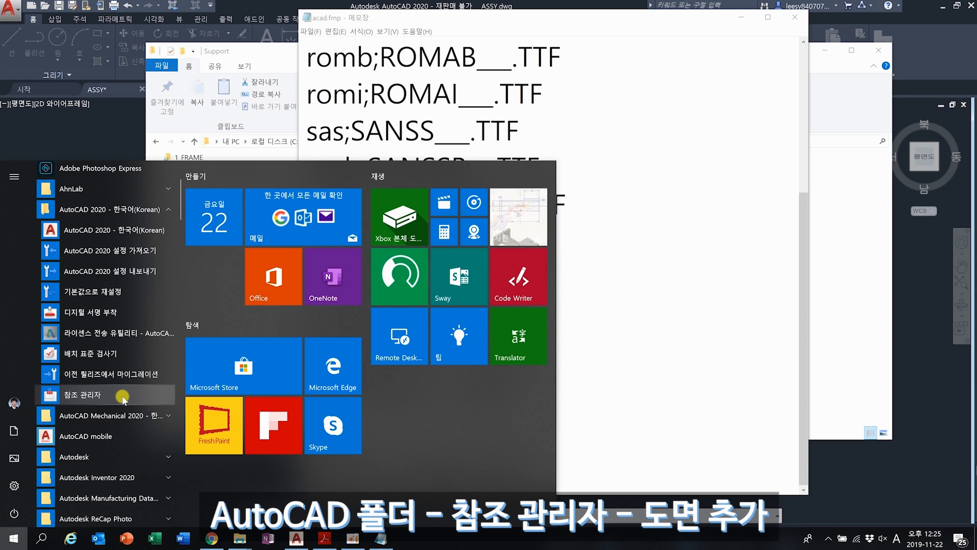
pyautogui.click(122, 397)
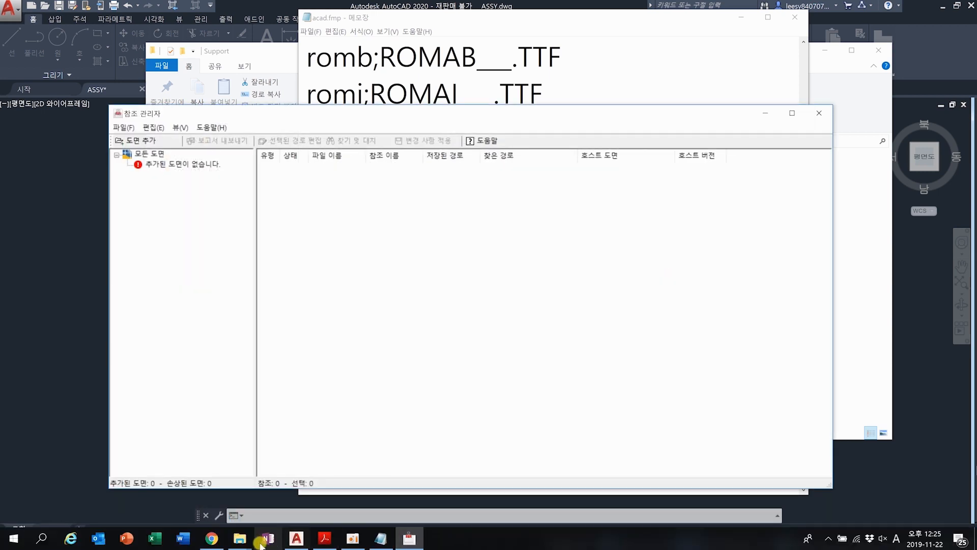
# - Add the whole 안전난간COVER drawing folder to Reference Manager, including all external references regardless of nesting level
pyautogui.moveTo(241, 535)
pyautogui.click(133, 481)
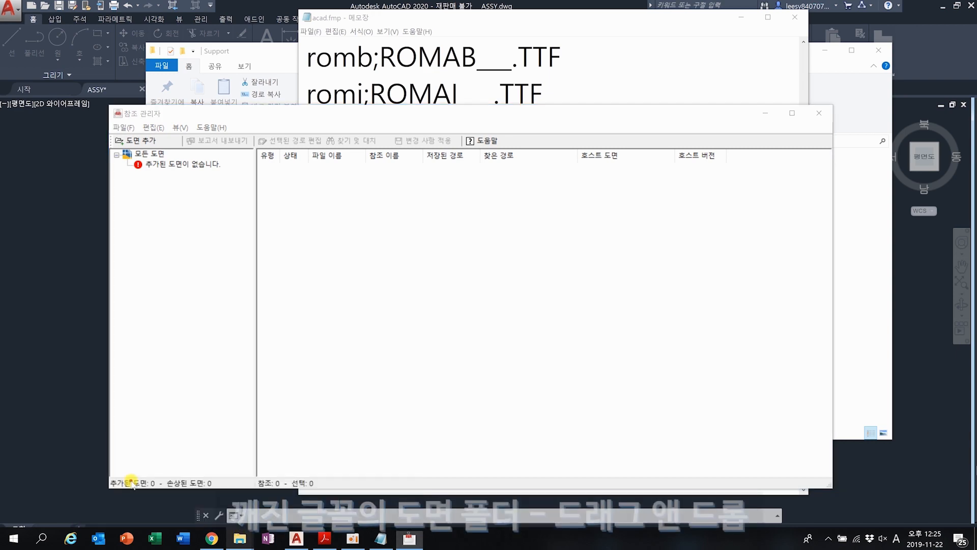
pyautogui.keyDown('ctrl'); pyautogui.click(458, 250); pyautogui.keyUp('ctrl')
pyautogui.keyDown('ctrl'); pyautogui.click(458, 274); pyautogui.keyUp('ctrl')
pyautogui.moveTo(528, 87); pyautogui.dragTo(652, 85)
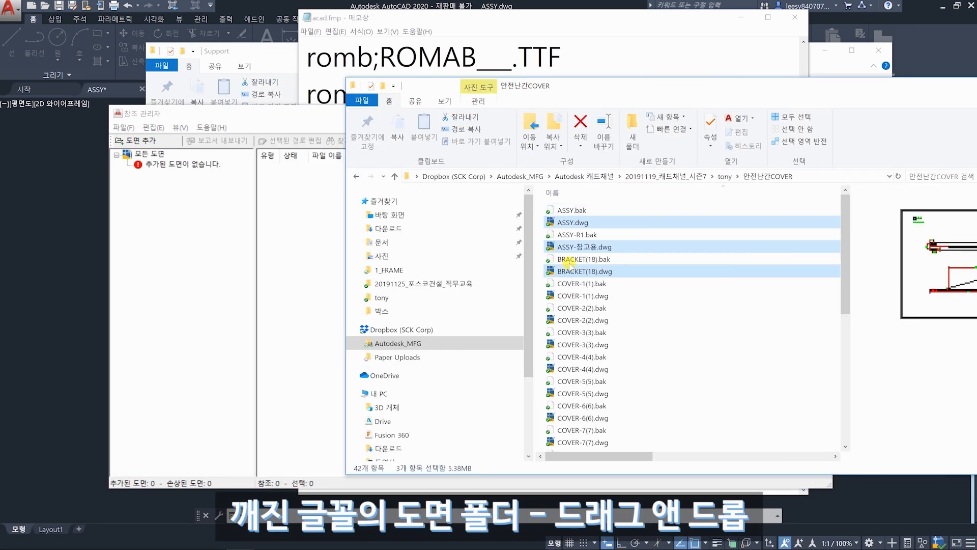
pyautogui.moveTo(585, 224); pyautogui.dragTo(601, 212)
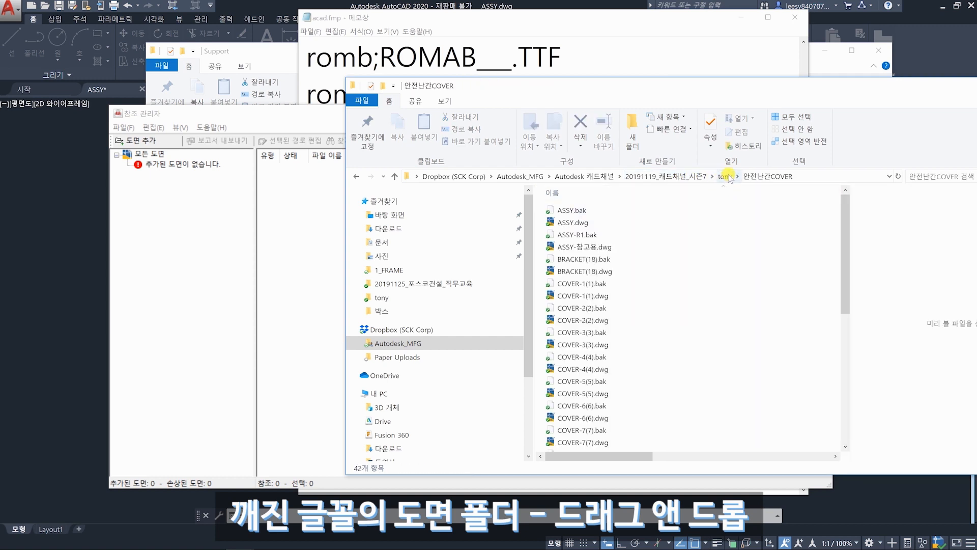
pyautogui.click(725, 176)
pyautogui.moveTo(587, 220); pyautogui.dragTo(202, 254)
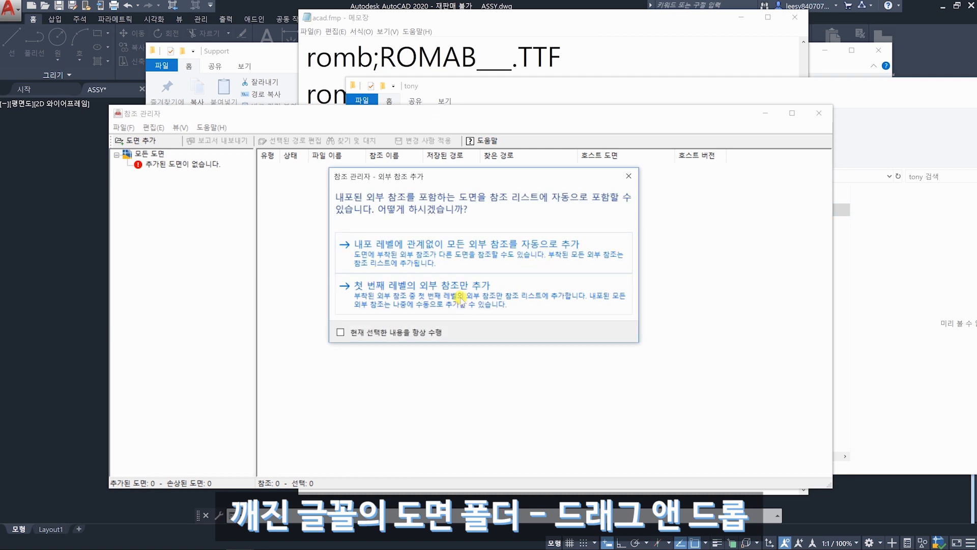
pyautogui.click(437, 249)
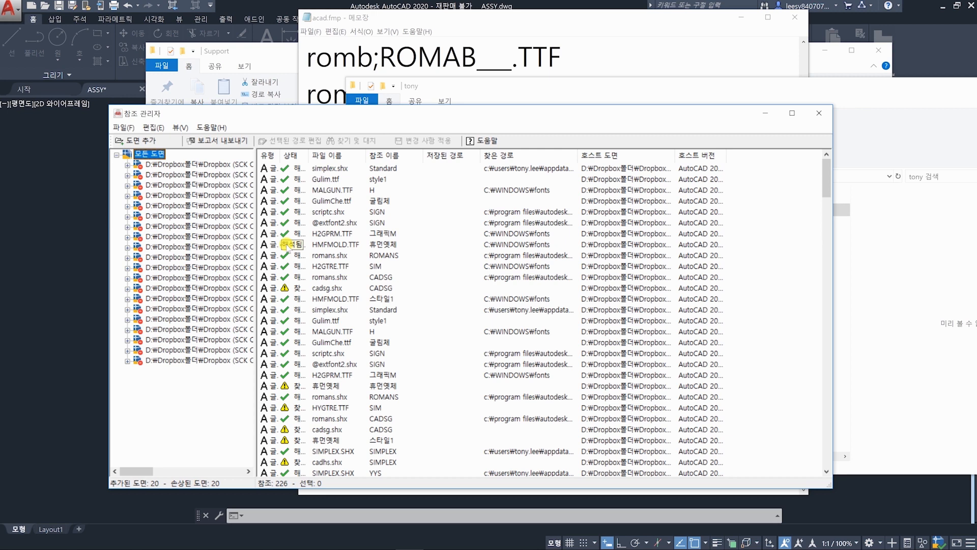
# - List the first drawing's references and widen the status and type columns to read their full text
pyautogui.click(170, 164)
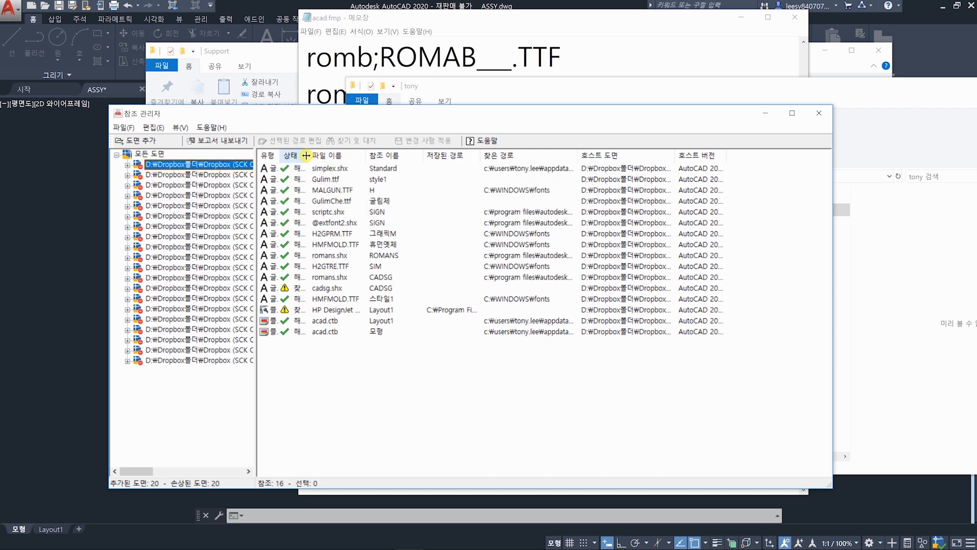
pyautogui.moveTo(309, 155); pyautogui.dragTo(363, 155)
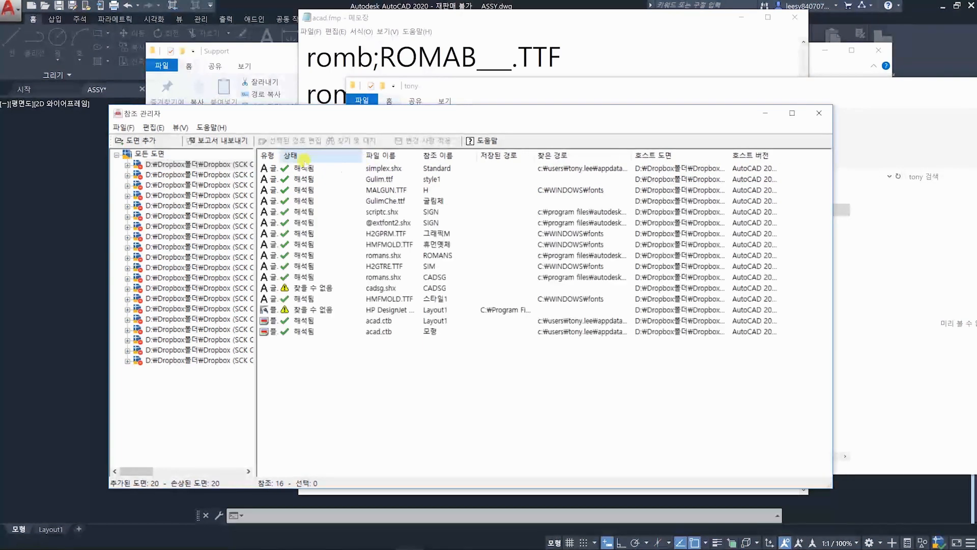
pyautogui.moveTo(278, 155); pyautogui.dragTo(322, 155)
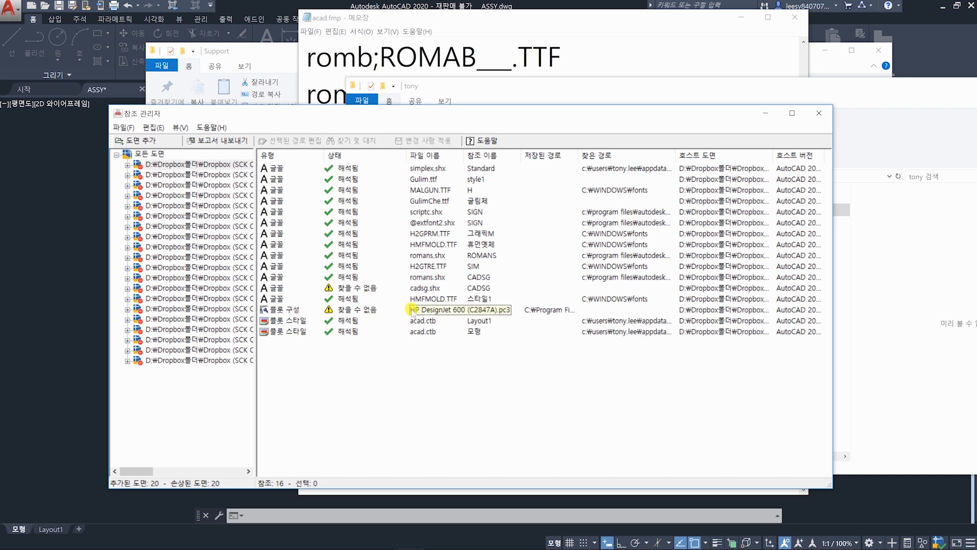
# - List the second drawing's references and examine each font entry marked 찾을 수 없음
pyautogui.click(205, 175)
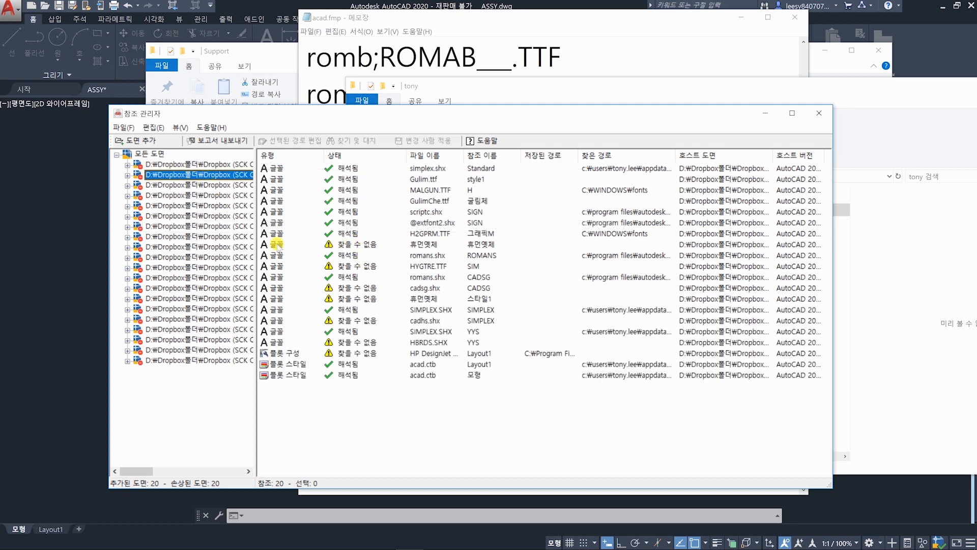
pyautogui.click(354, 245)
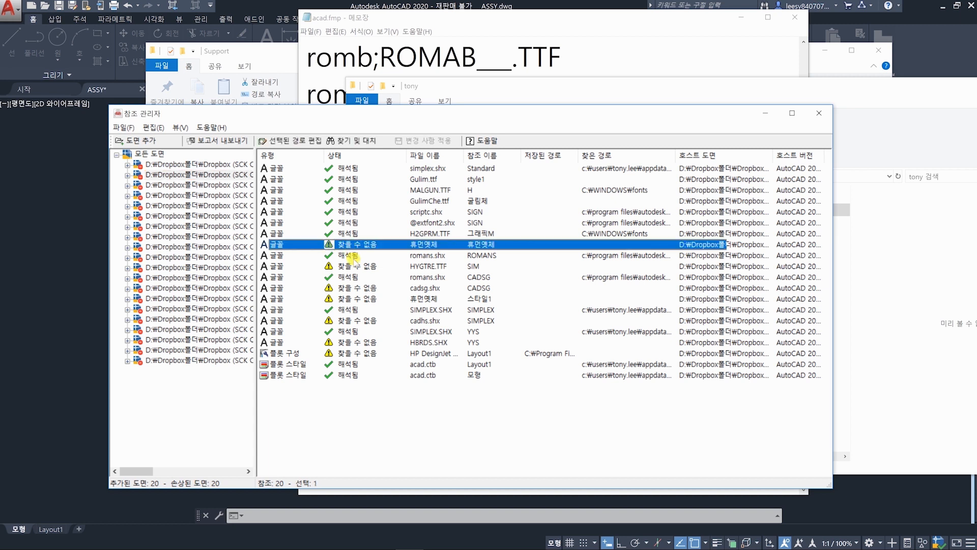
pyautogui.click(361, 266)
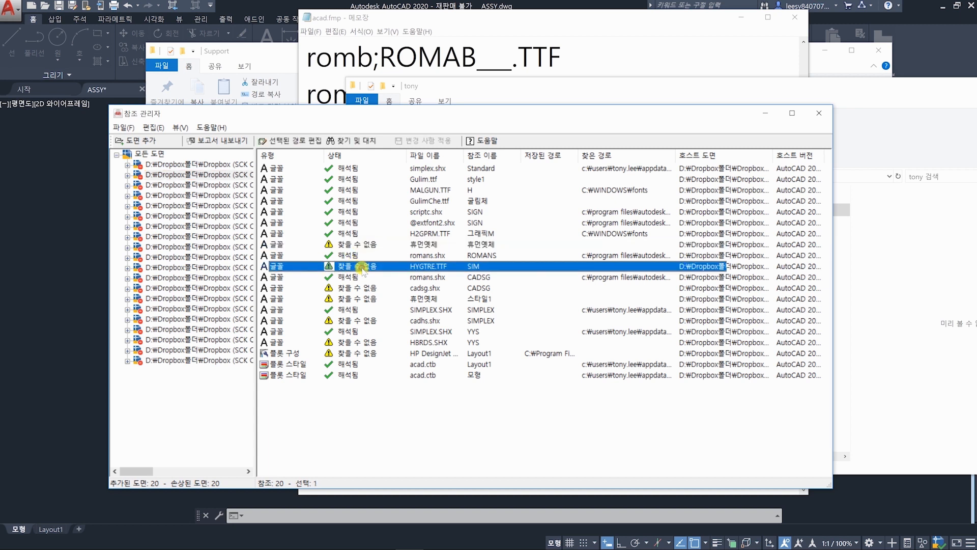
pyautogui.click(349, 288)
pyautogui.click(349, 299)
pyautogui.click(349, 320)
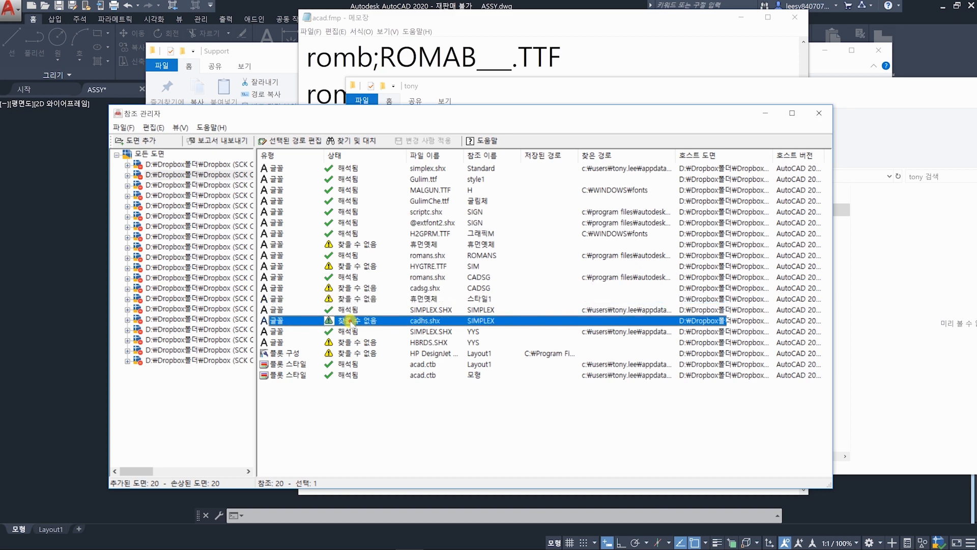
pyautogui.click(347, 343)
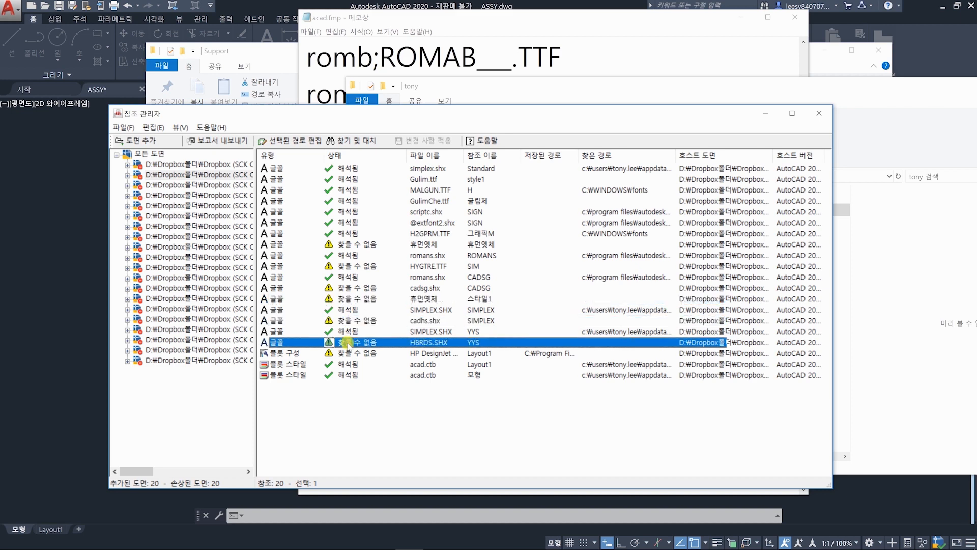
# - Add the font mapping line 휴먼옛체;whgtxt.shx below the 울릉도 line in acad.fmp
pyautogui.moveTo(500, 17); pyautogui.dragTo(746, 26)
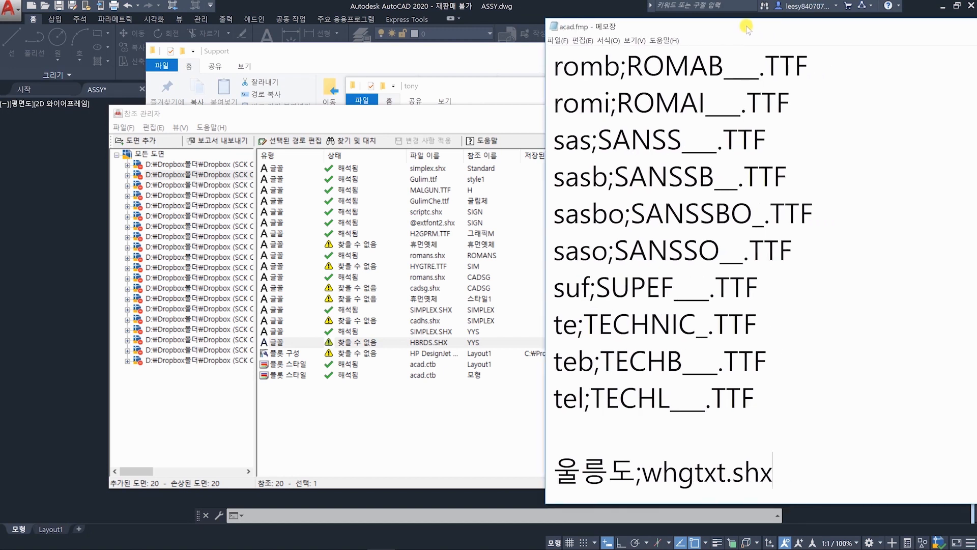
pyautogui.press('Return')
pyautogui.write('휴먼ㅇ')
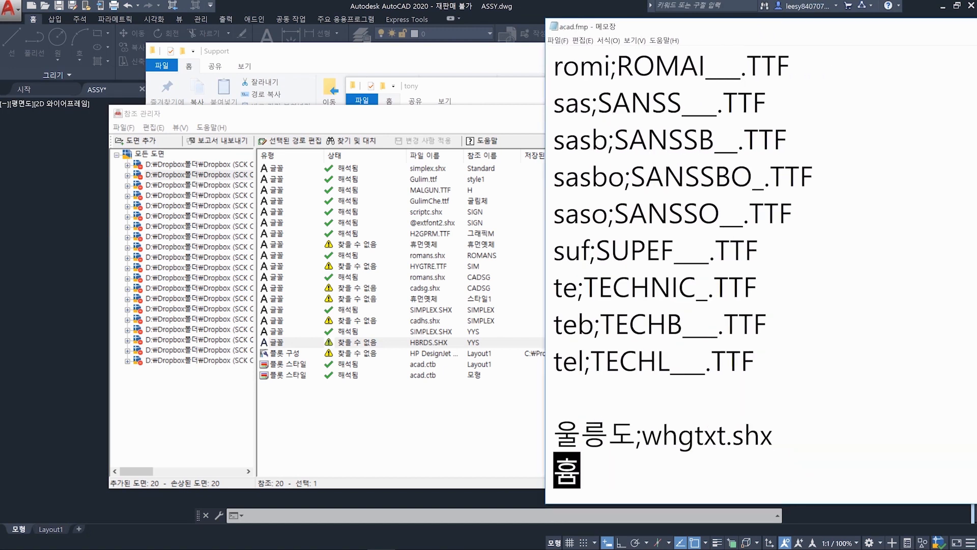
pyautogui.write('옛체;')
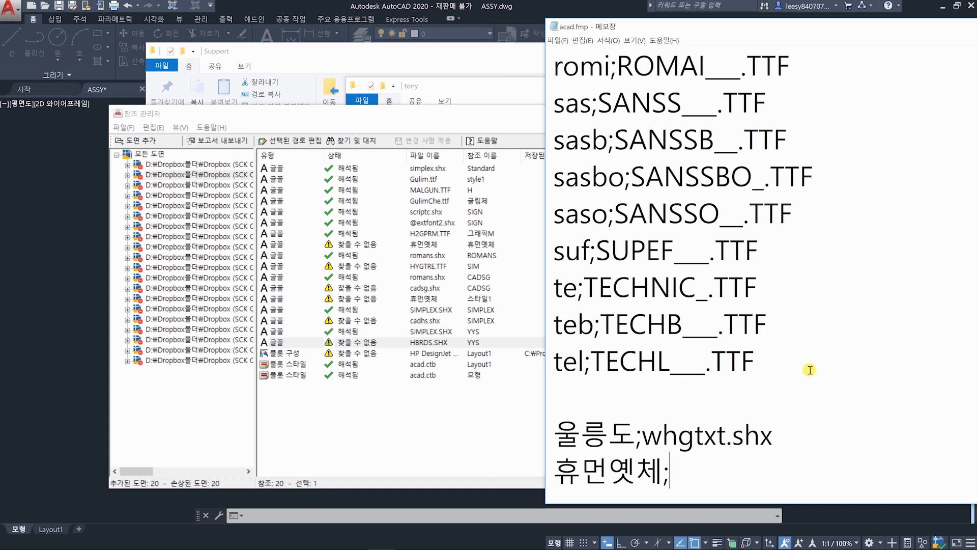
pyautogui.moveTo(773, 432); pyautogui.dragTo(649, 440)
pyautogui.hotkey('ctrl', 'c')
pyautogui.click(692, 476)
pyautogui.hotkey('ctrl', 'v')
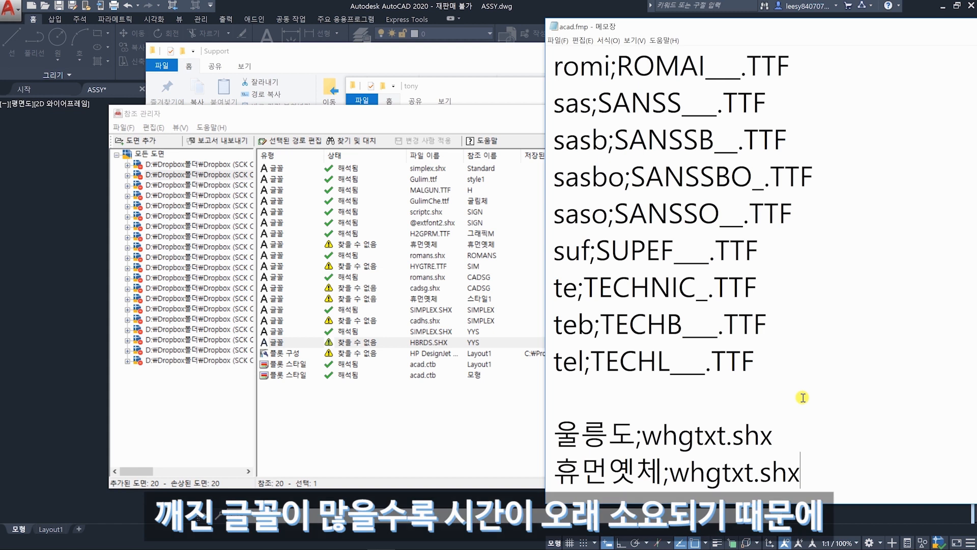
# - Export the Reference Manager report (보고서 내보내기) as 보고서3.csv to the desktop
pyautogui.click(435, 113)
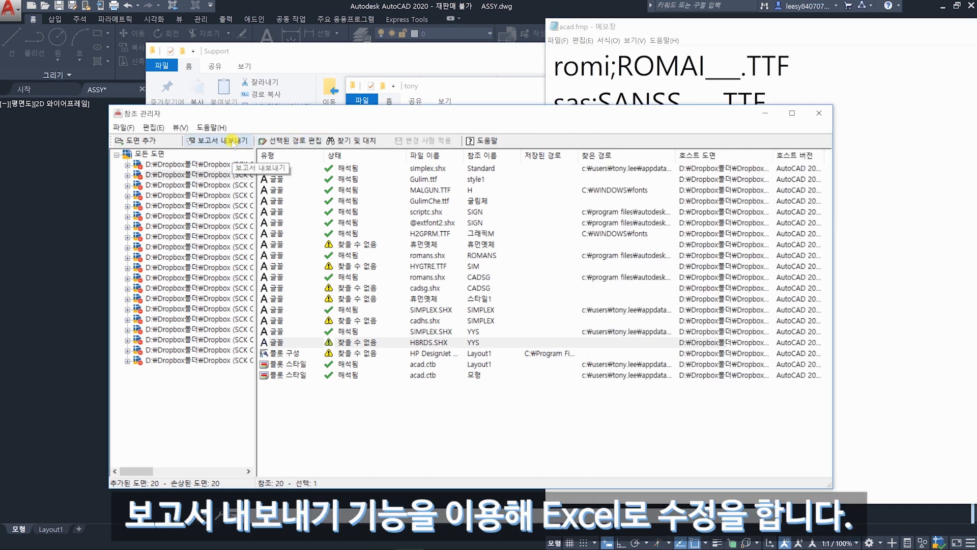
pyautogui.click(233, 142)
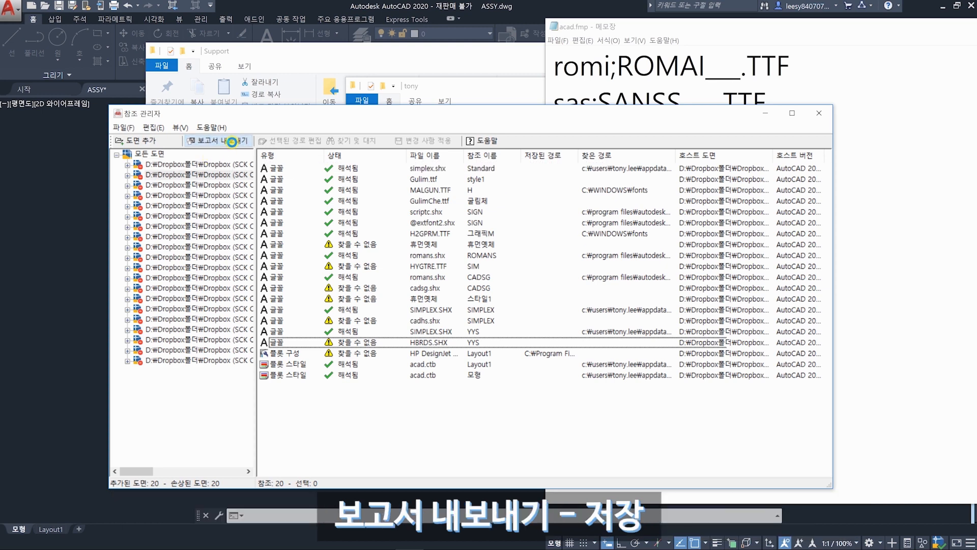
pyautogui.click(232, 142)
pyautogui.click(581, 352)
pyautogui.press('Return')
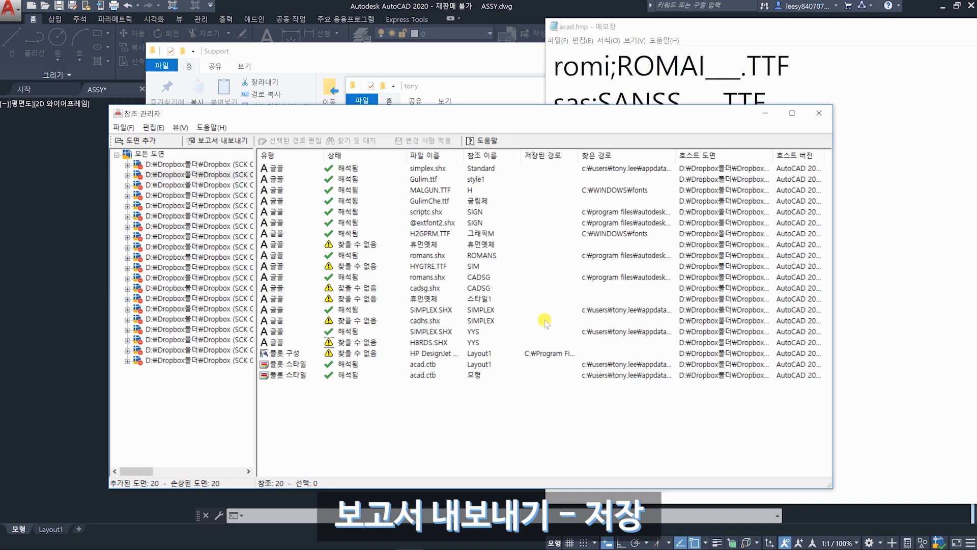
# - Open the exported report 보고서3.csv from the desktop folder in Excel
pyautogui.click(318, 53)
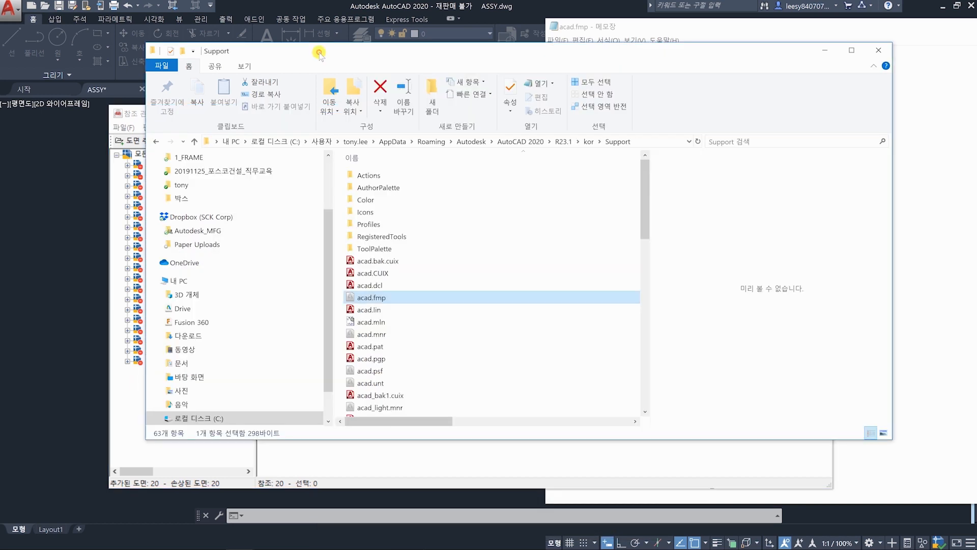
pyautogui.click(830, 53)
pyautogui.press('super+e')
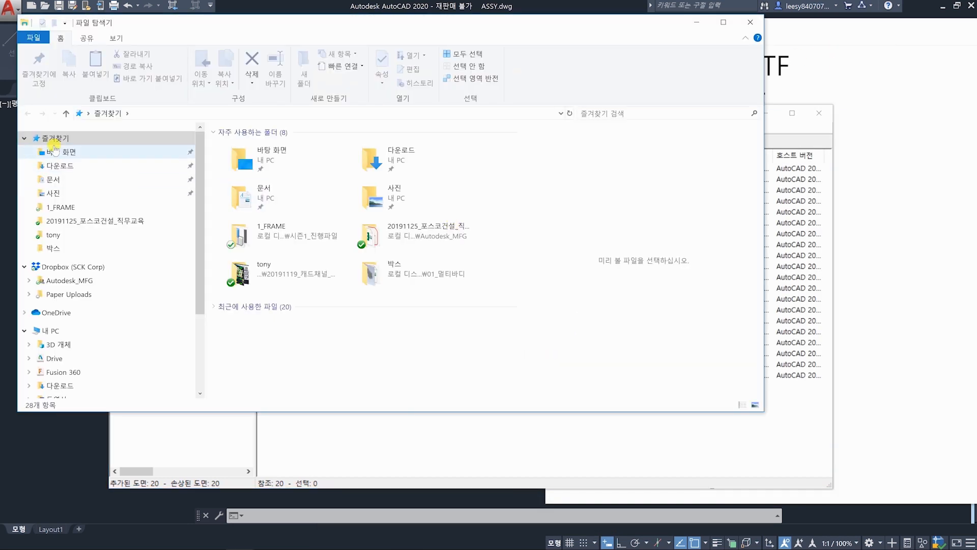
pyautogui.click(54, 149)
pyautogui.scroll(-6, 396, 295)
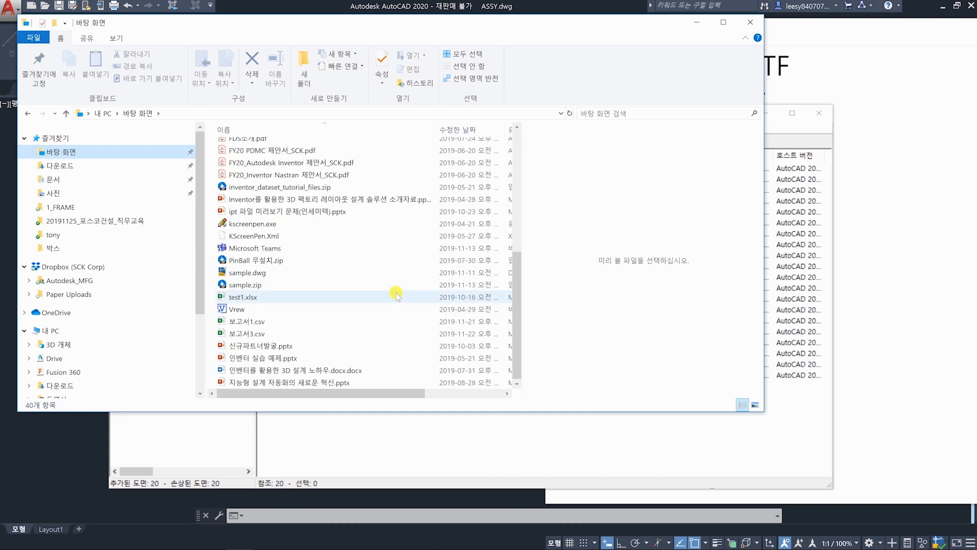
pyautogui.doubleClick(279, 334)
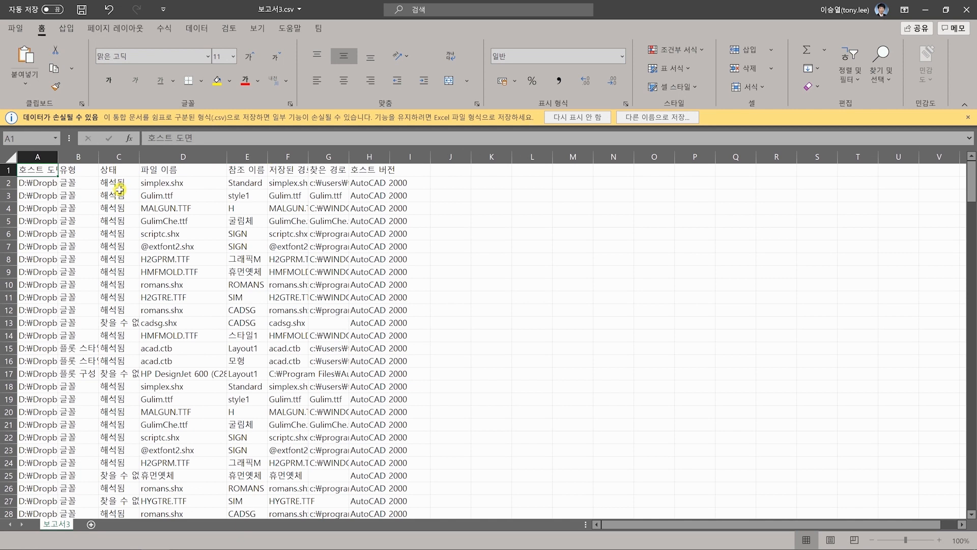
# - Turn on filters for the report's header row and filter the 유형 column to show only 글꼴
pyautogui.click(120, 191)
pyautogui.click(125, 323)
pyautogui.click(78, 171)
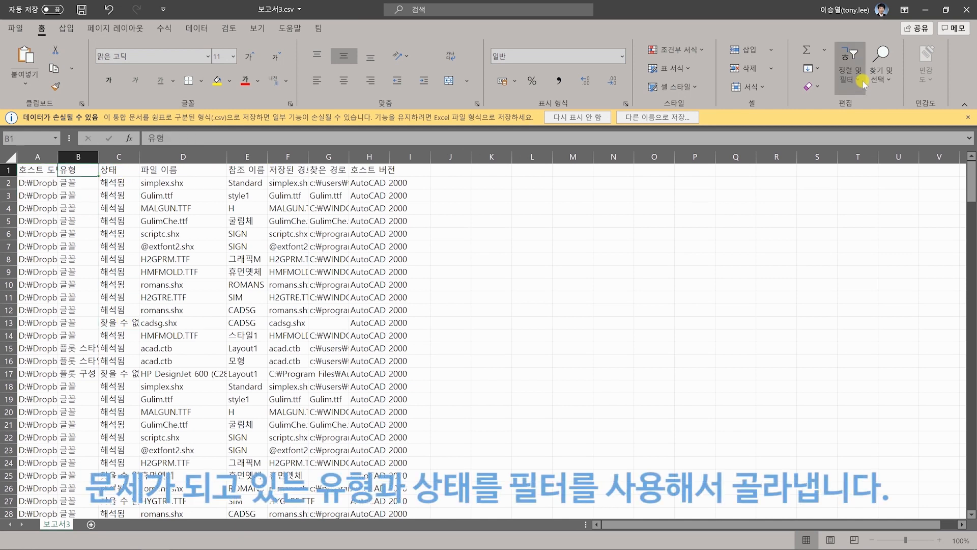
pyautogui.click(861, 81)
pyautogui.click(869, 159)
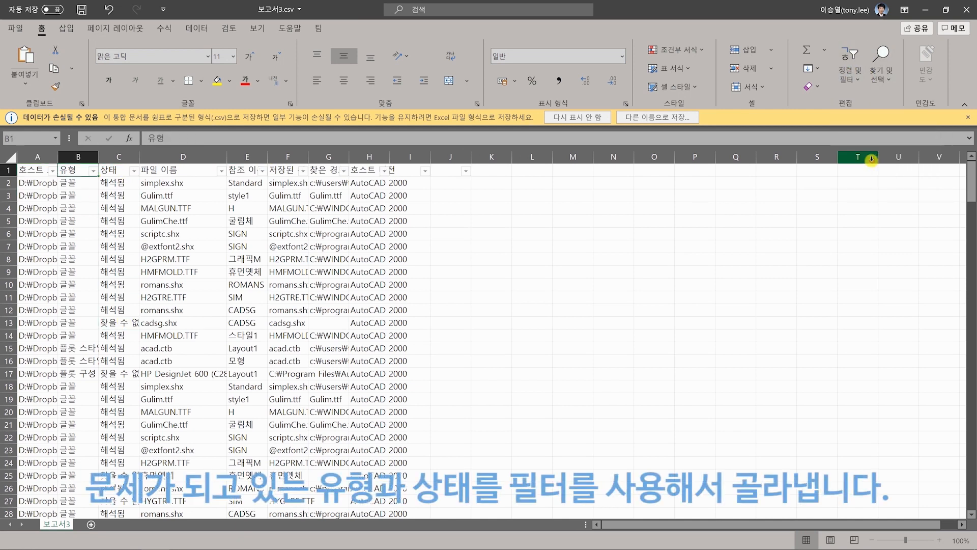
pyautogui.click(94, 171)
pyautogui.click(78, 447)
# - Filter the 상태 column to 찾을 수 없음 and widen the 상태 and 참조 이름 columns
pyautogui.click(134, 171)
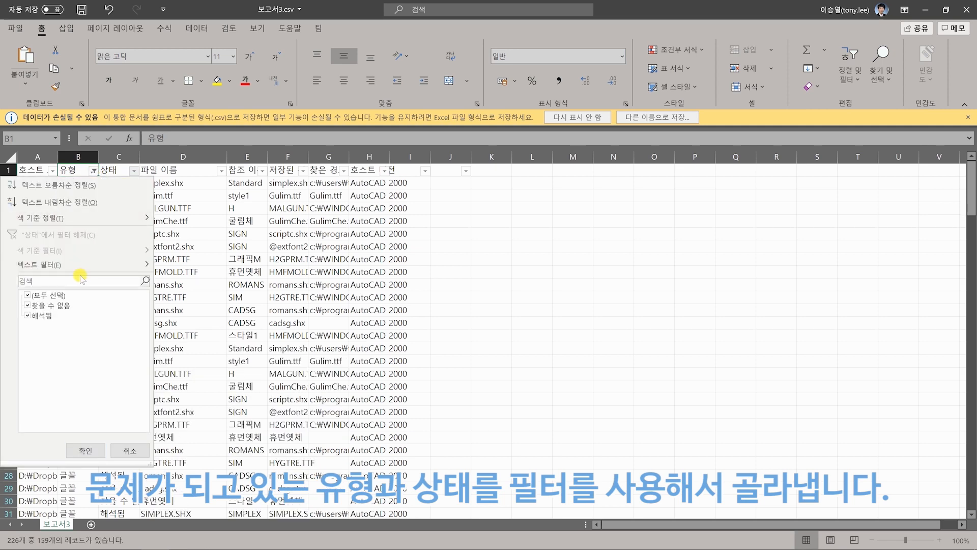
pyautogui.click(28, 295)
pyautogui.click(28, 305)
pyautogui.click(85, 450)
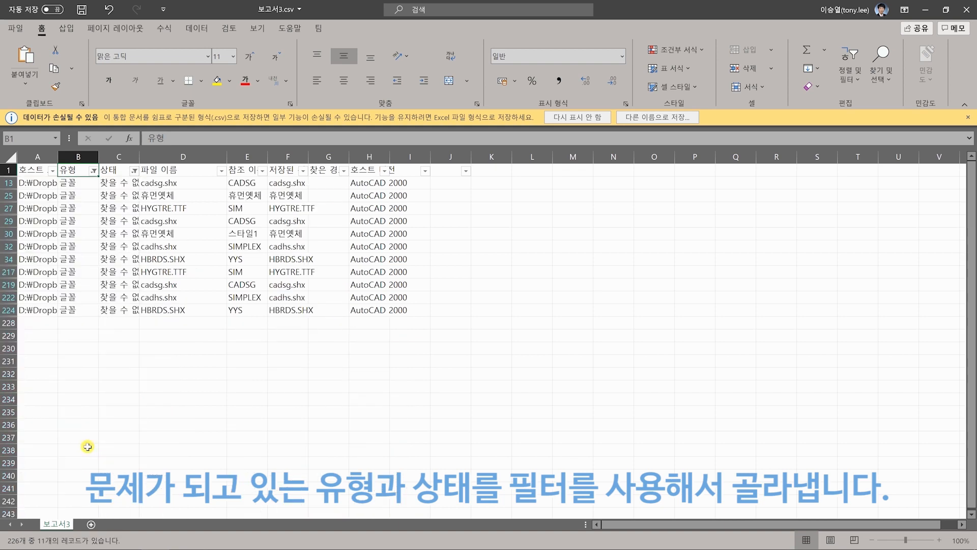
pyautogui.moveTo(140, 157); pyautogui.dragTo(193, 156)
pyautogui.moveTo(320, 157); pyautogui.dragTo(386, 156)
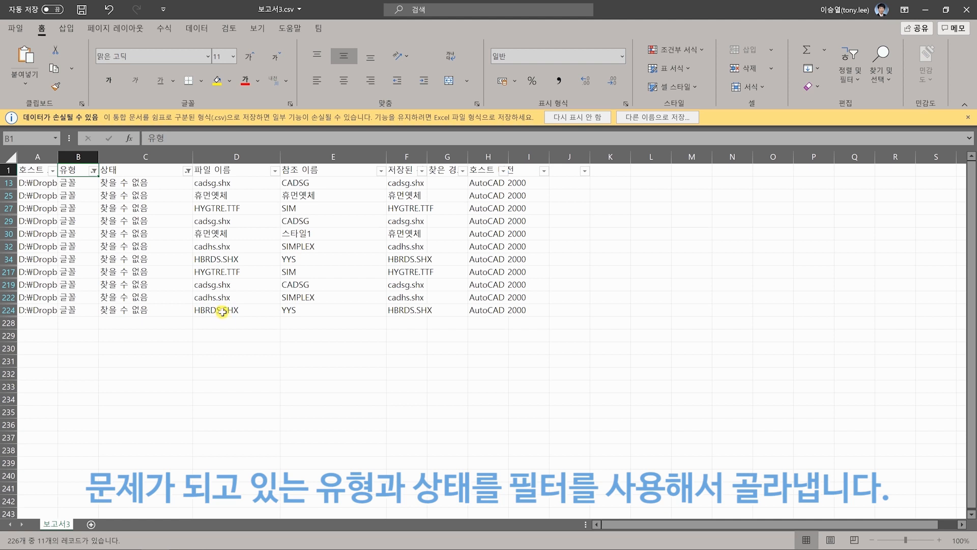
# - Copy all the filtered missing font names in the 파일 이름 column, from cadsg.shx down to HBRDS.SHX
pyautogui.moveTo(228, 310); pyautogui.dragTo(220, 185)
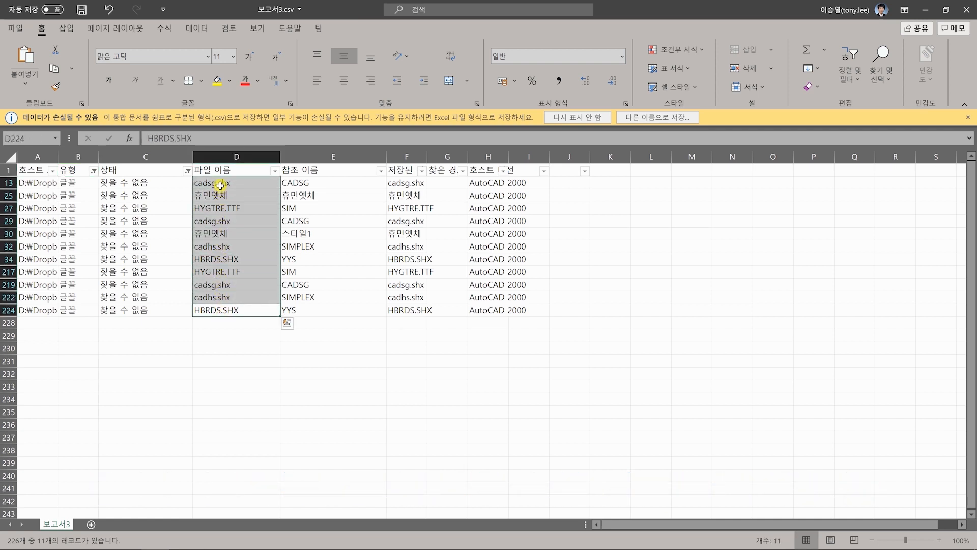
pyautogui.click(245, 221)
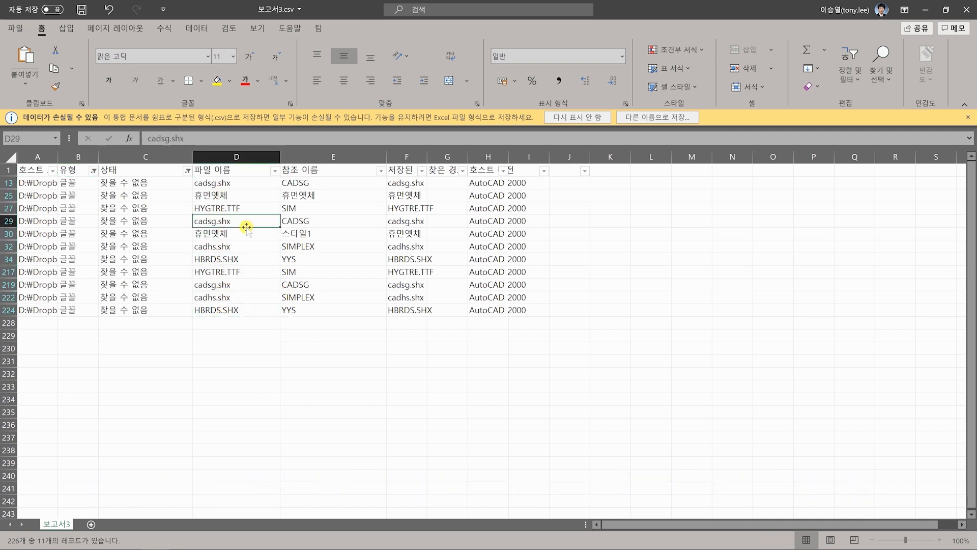
pyautogui.hotkey('ctrl', 'c')
pyautogui.click(227, 183)
pyautogui.moveTo(227, 183); pyautogui.dragTo(229, 207)
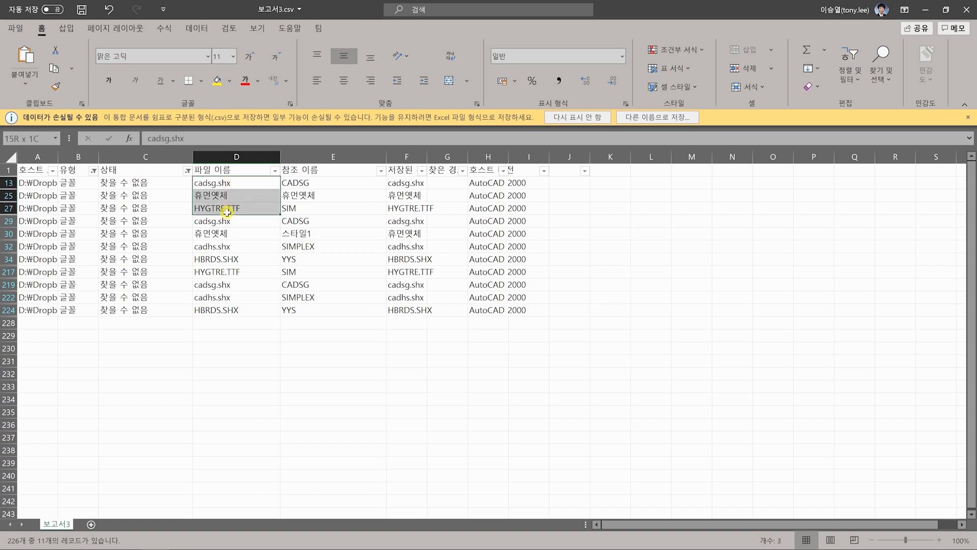
pyautogui.click(217, 186)
pyautogui.click(240, 221)
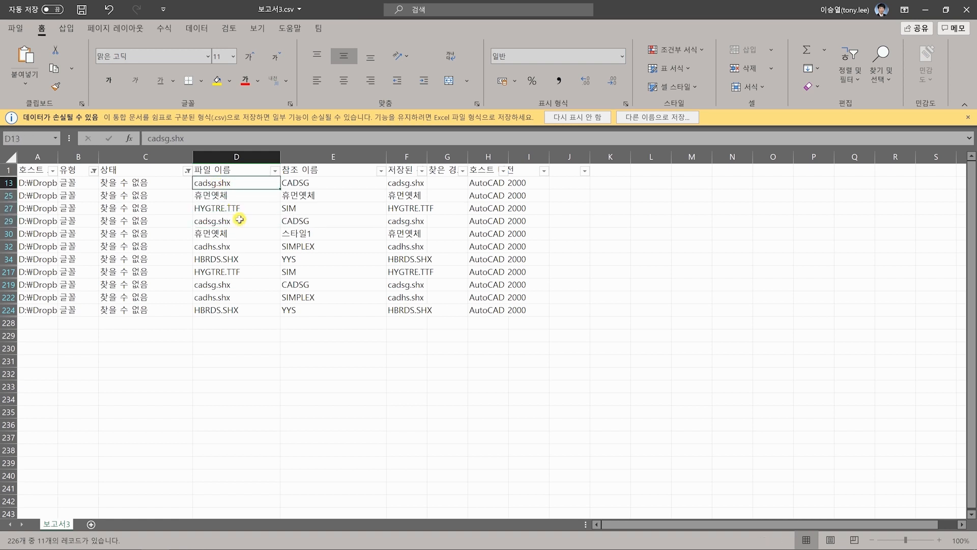
pyautogui.click(230, 183)
pyautogui.moveTo(257, 182); pyautogui.dragTo(234, 209)
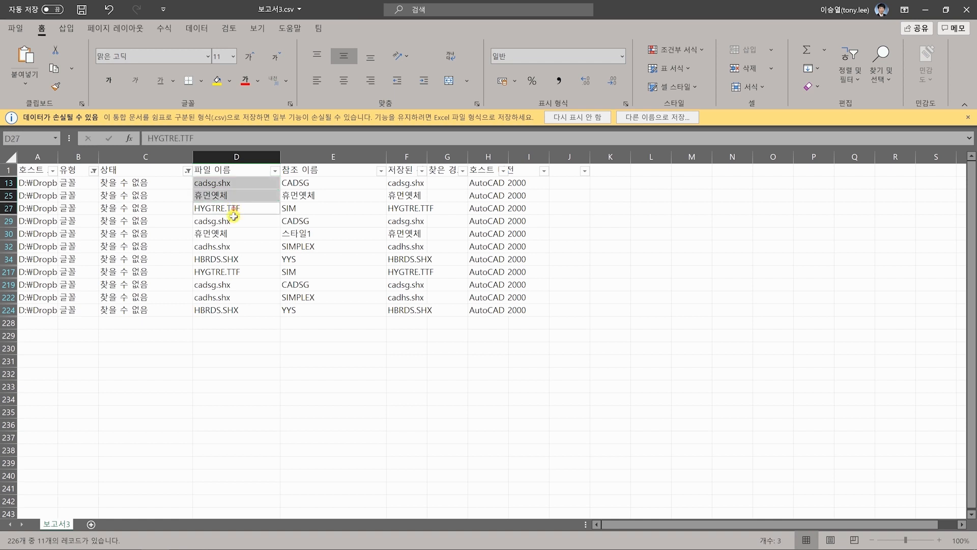
pyautogui.keyDown('ctrl'); pyautogui.click(230, 249); pyautogui.keyUp('ctrl')
# - Switch to acad.fmp in Notepad and paste the copied font names on a new line after 휴먼옛체;whgtxt.shx
pyautogui.hotkey('alt', 'Tab')
pyautogui.hotkey('alt', 'Tab')
pyautogui.hotkey('alt', 'Tab')
pyautogui.hotkey('alt', 'Tab')
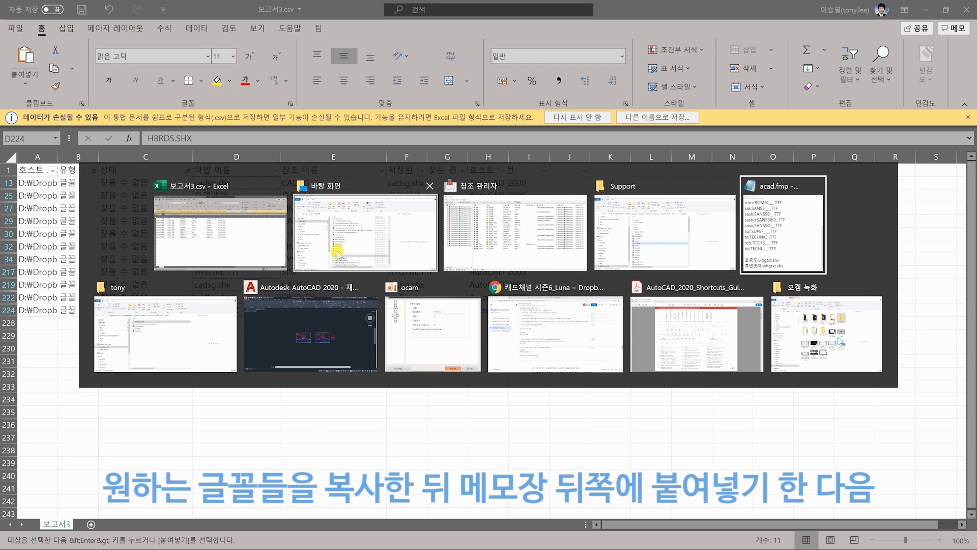
pyautogui.click(800, 460)
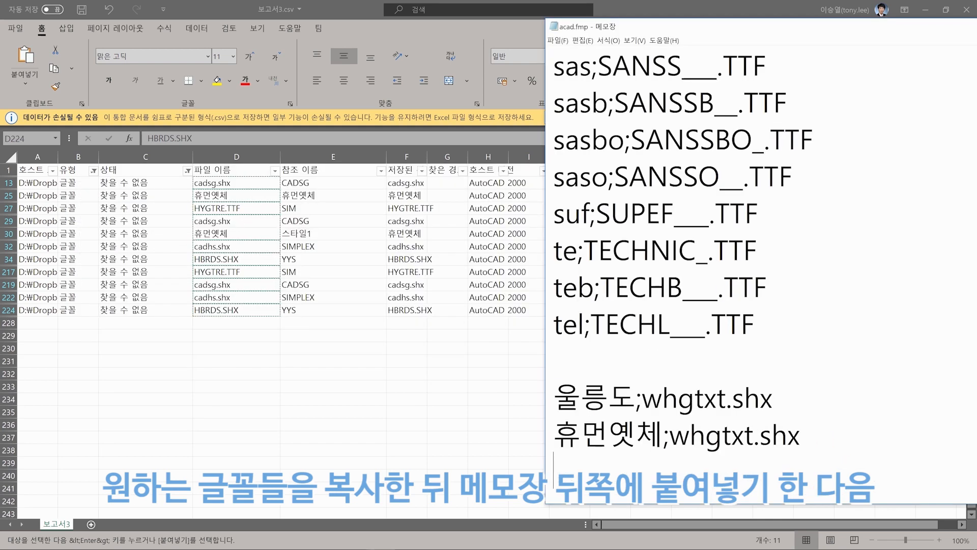
pyautogui.hotkey('ctrl', 'v')
# - Append ;whgtxt.shx to the first four pasted font names, from cadsg.shx through the second cadsg.shx
pyautogui.scroll(1, 731, 389)
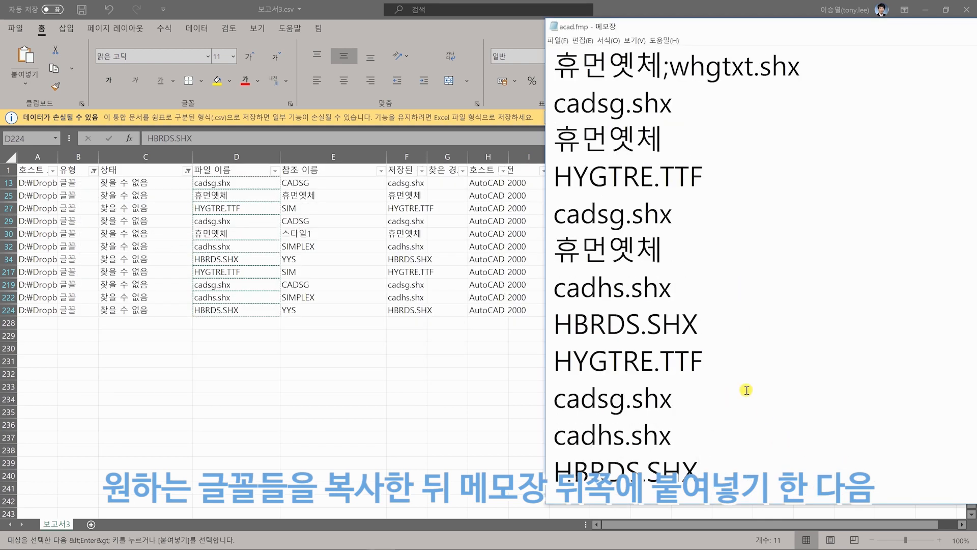
pyautogui.scroll(1, 685, 145)
pyautogui.moveTo(664, 178); pyautogui.dragTo(804, 179)
pyautogui.hotkey('ctrl', 'c')
pyautogui.click(704, 215)
pyautogui.hotkey('ctrl', 'v')
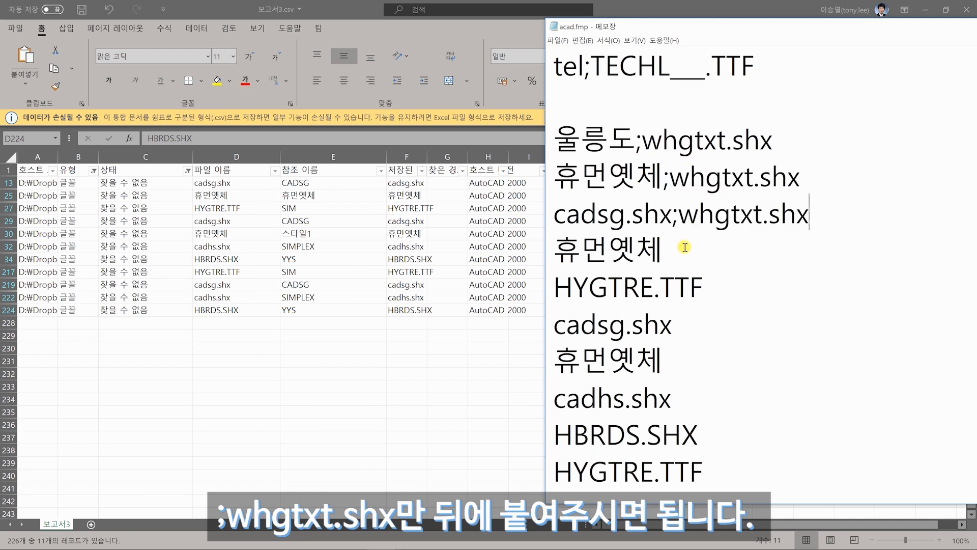
pyautogui.click(684, 247)
pyautogui.hotkey('ctrl', 'v')
pyautogui.click(710, 285)
pyautogui.hotkey('ctrl', 'v')
pyautogui.click(694, 323)
pyautogui.hotkey('ctrl', 'v')
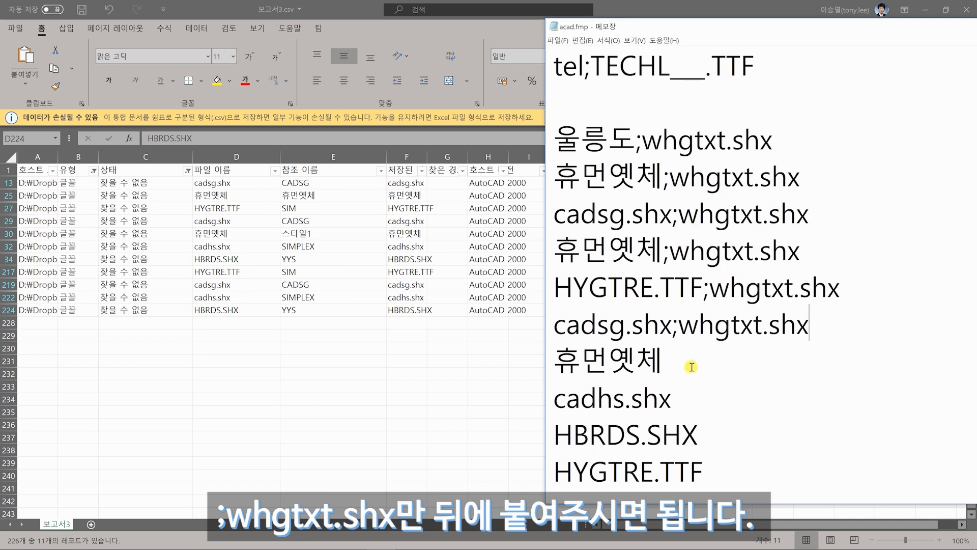
# - Append ;whgtxt.shx to the remaining pasted font names, from the second 휴먼옛체 to the last HBRDS.SHX, and save acad.fmp
pyautogui.click(694, 366)
pyautogui.scroll(-1, 692, 363)
pyautogui.hotkey('ctrl', 'v')
pyautogui.click(693, 289)
pyautogui.hotkey('ctrl', 'v')
pyautogui.click(723, 326)
pyautogui.hotkey('ctrl', 'v')
pyautogui.click(723, 357)
pyautogui.hotkey('ctrl', 'v')
pyautogui.click(711, 389)
pyautogui.hotkey('ctrl', 'v')
pyautogui.click(707, 436)
pyautogui.hotkey('ctrl', 'v')
pyautogui.click(718, 468)
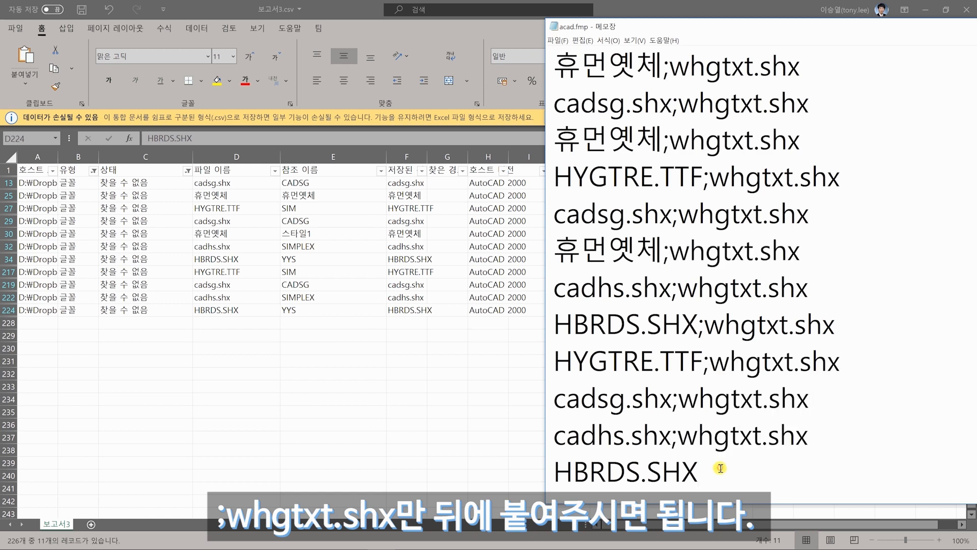
pyautogui.hotkey('ctrl', 'v')
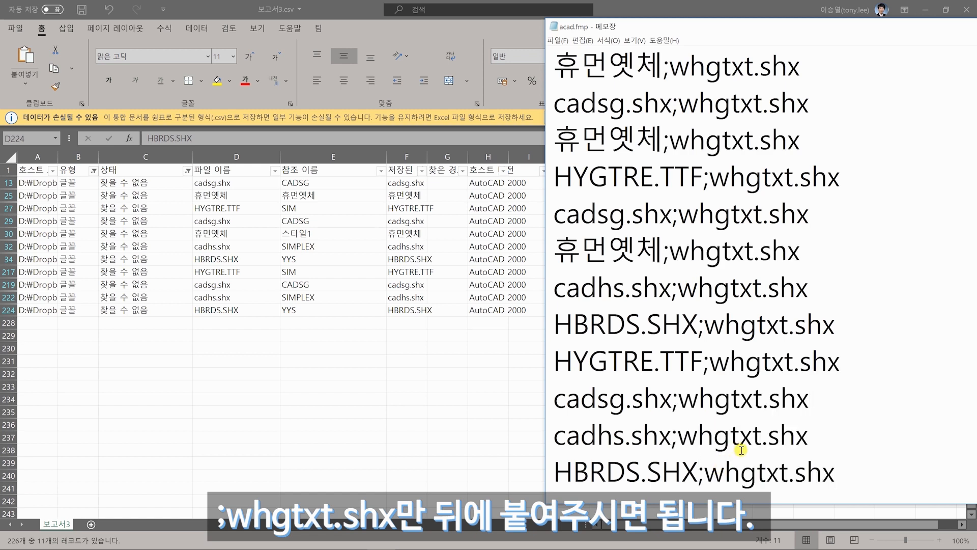
pyautogui.click(557, 40)
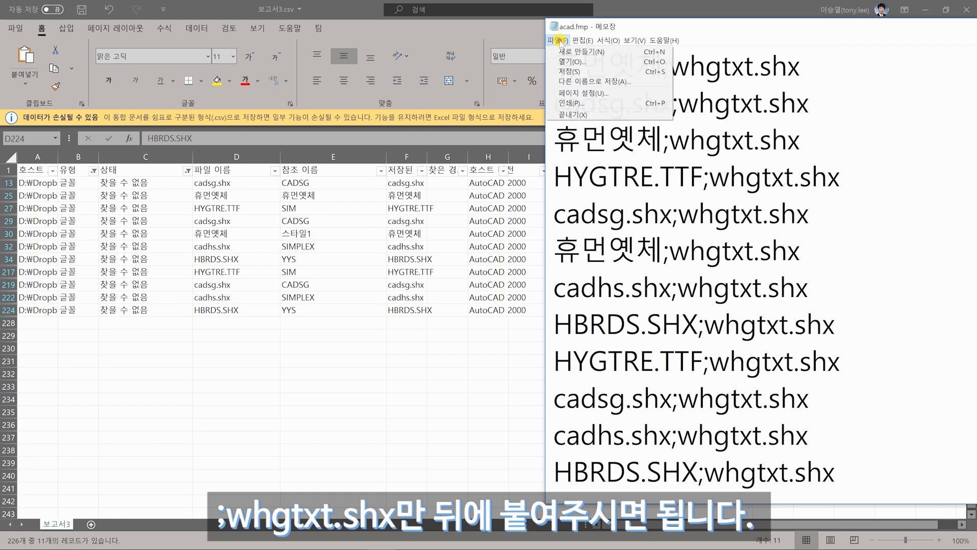
pyautogui.click(570, 71)
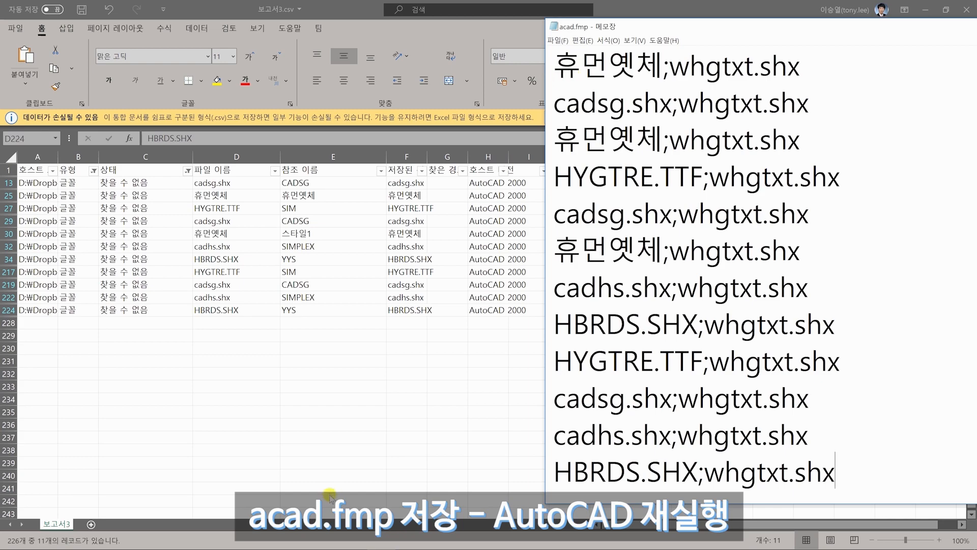
# - Switch to AutoCAD 2020, dismiss the Options dialog without changes, and close the program without saving ASSY.dwg
pyautogui.press('super')
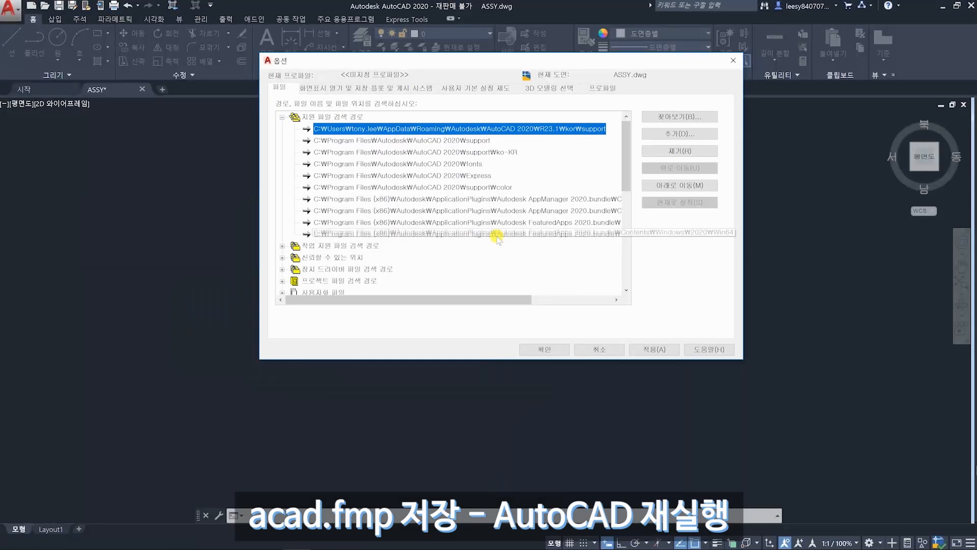
pyautogui.click(733, 61)
pyautogui.click(143, 89)
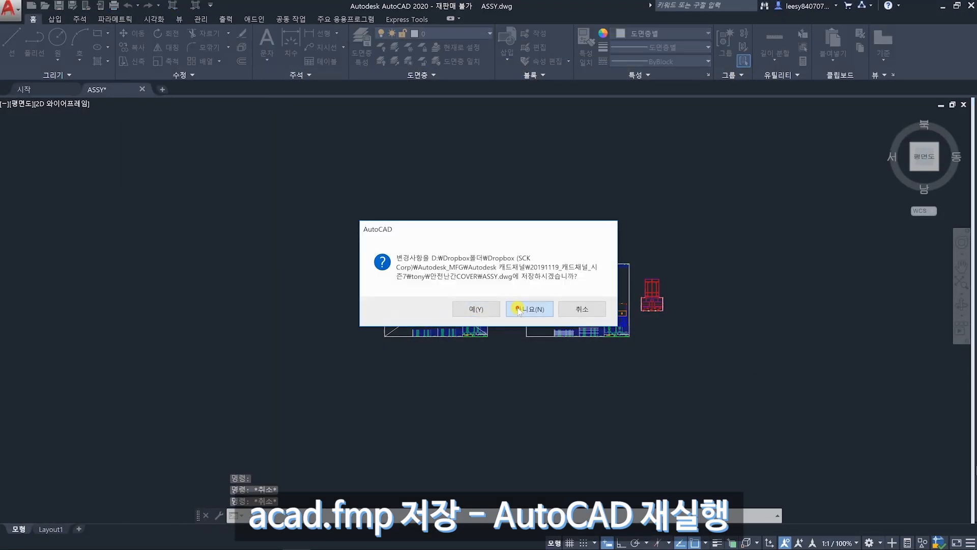
pyautogui.click(518, 307)
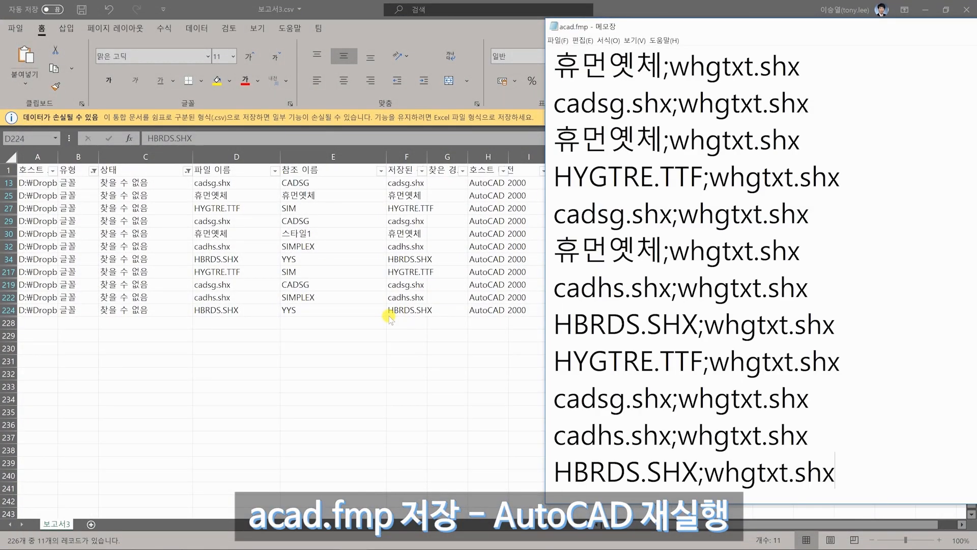
# - Launch AutoCAD 2020 - 한국어(Korean) again and reopen the recent drawing ASSY
pyautogui.press('super')
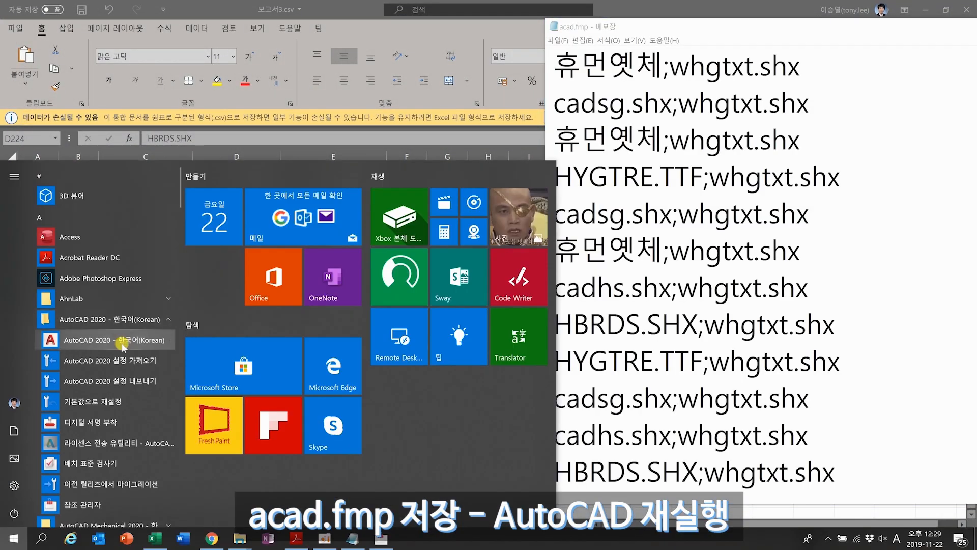
pyautogui.click(122, 341)
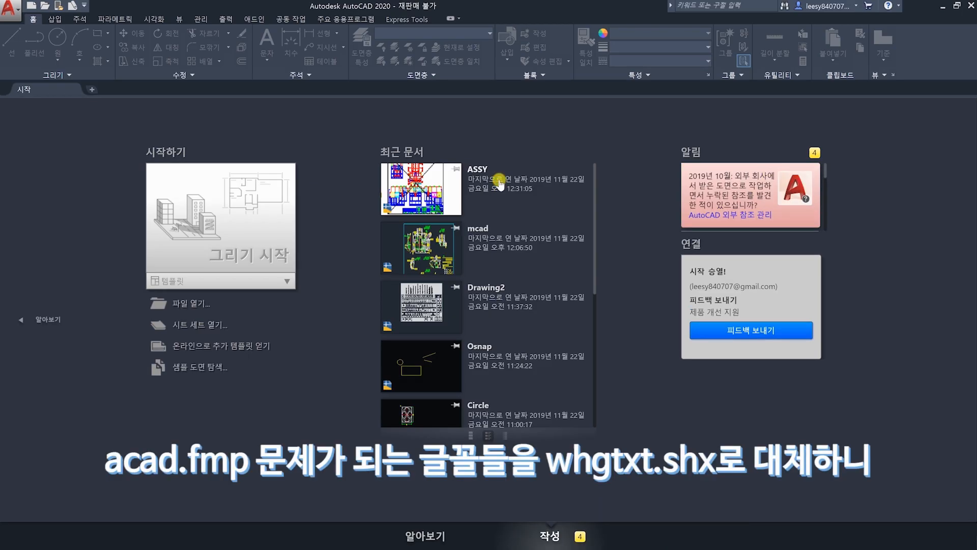
pyautogui.click(499, 184)
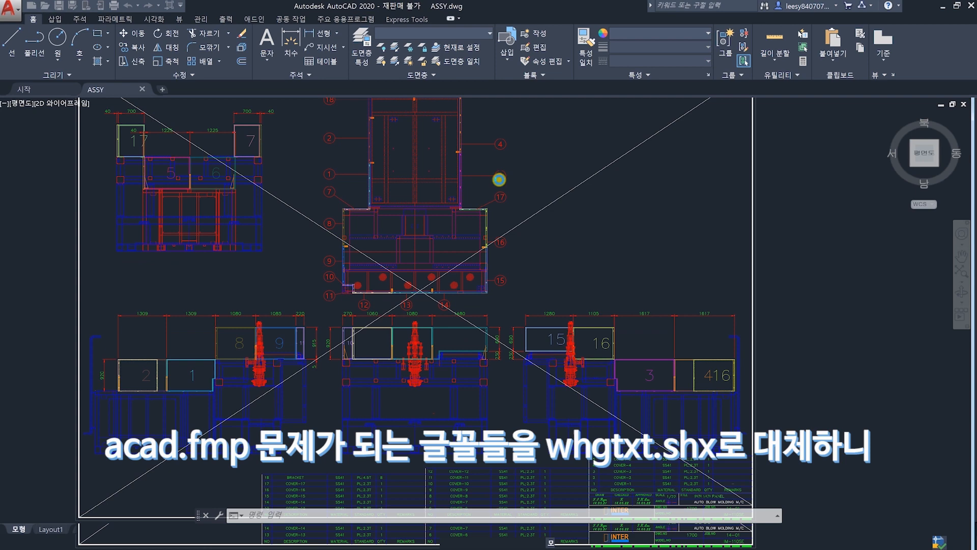
# - Examine the text in the ASSY drawing, including the parts list under the left sheet's views, and the overall layout of both sheets
pyautogui.scroll(-7, 519, 204)
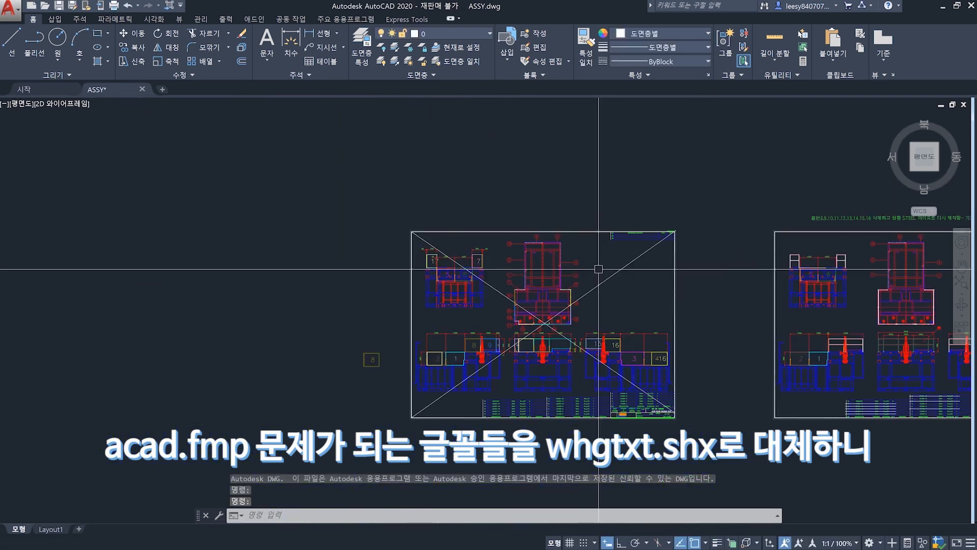
pyautogui.moveTo(647, 348); pyautogui.dragTo(492, 318, button='middle')
pyautogui.scroll(5, 635, 322)
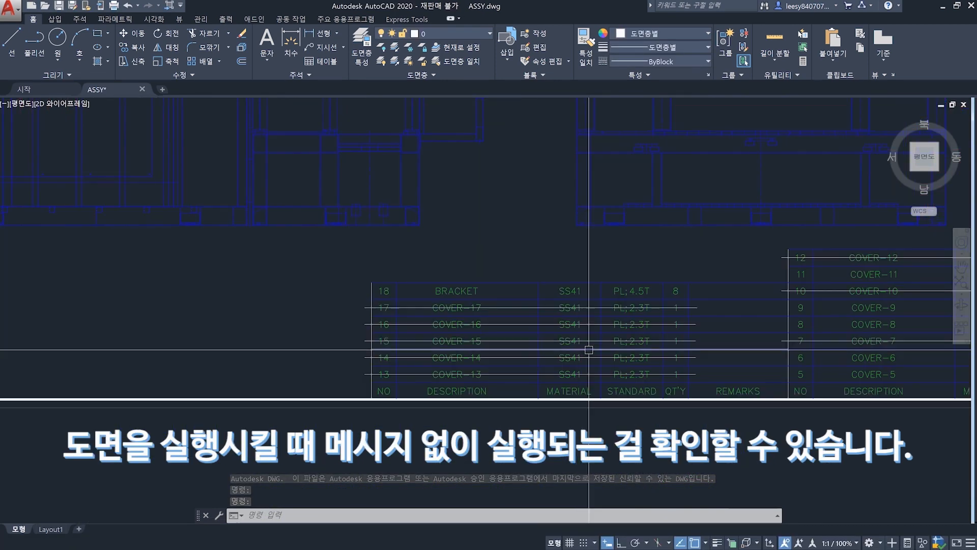
pyautogui.moveTo(647, 379); pyautogui.dragTo(610, 404, button='middle')
pyautogui.scroll(-6, 589, 323)
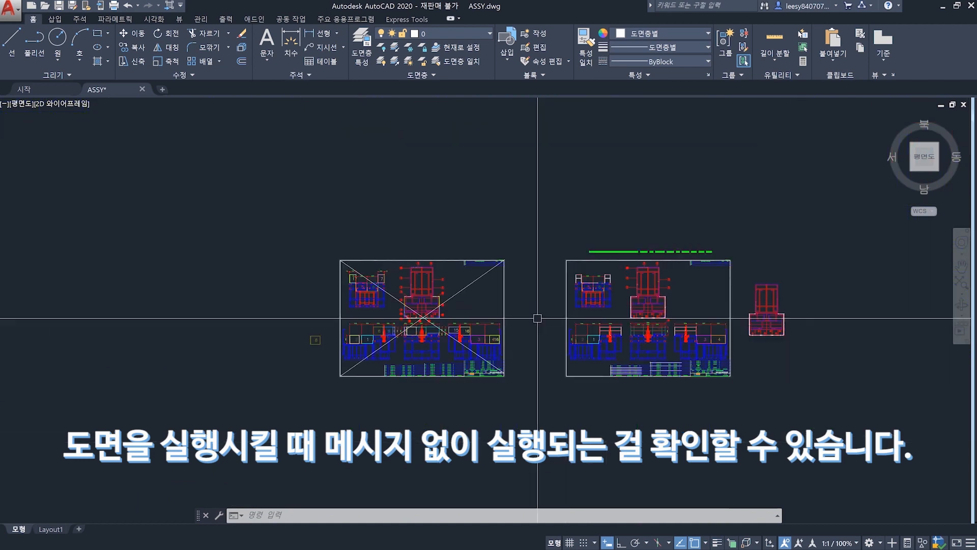